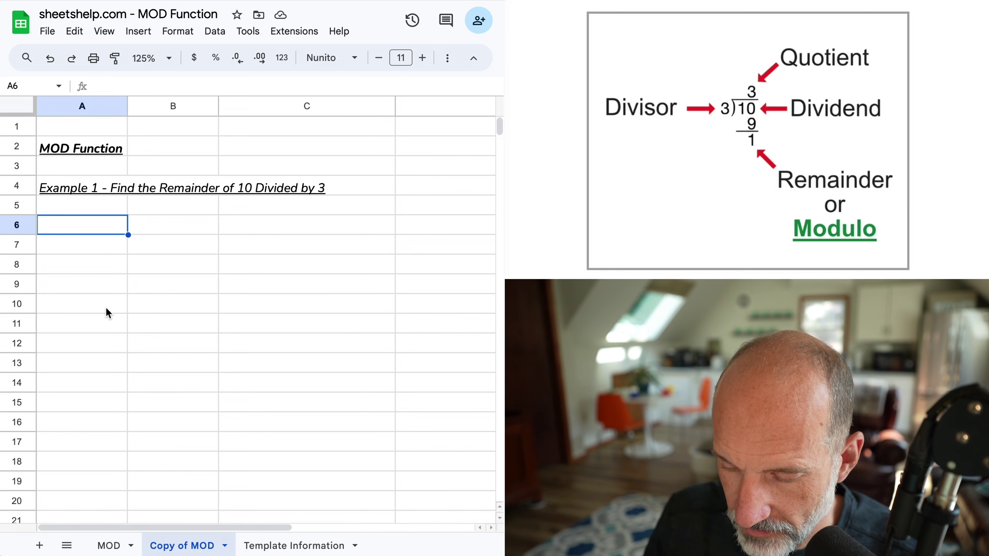
Enter the formula =MOD(10,3) in cell A6 under Example 1.
text(=M)
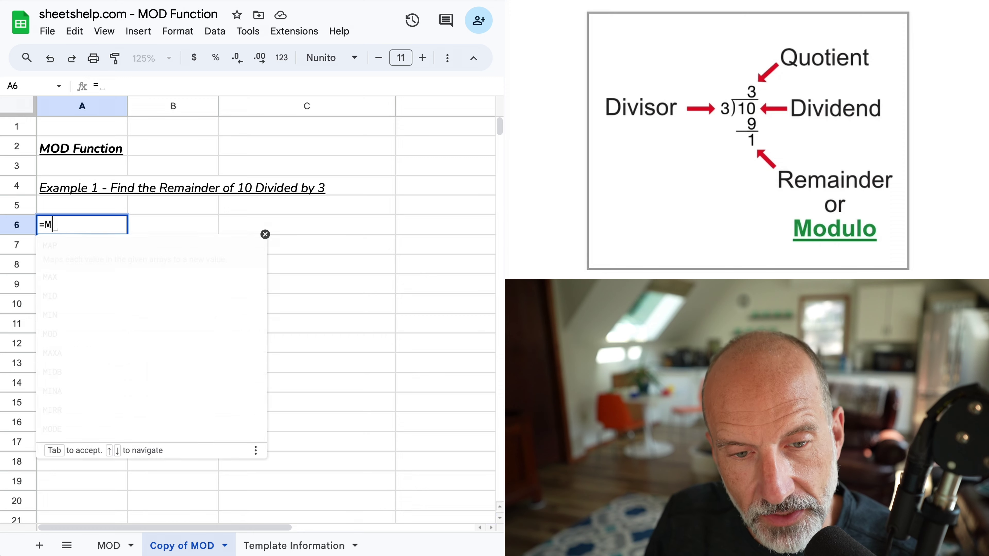
text(OD)
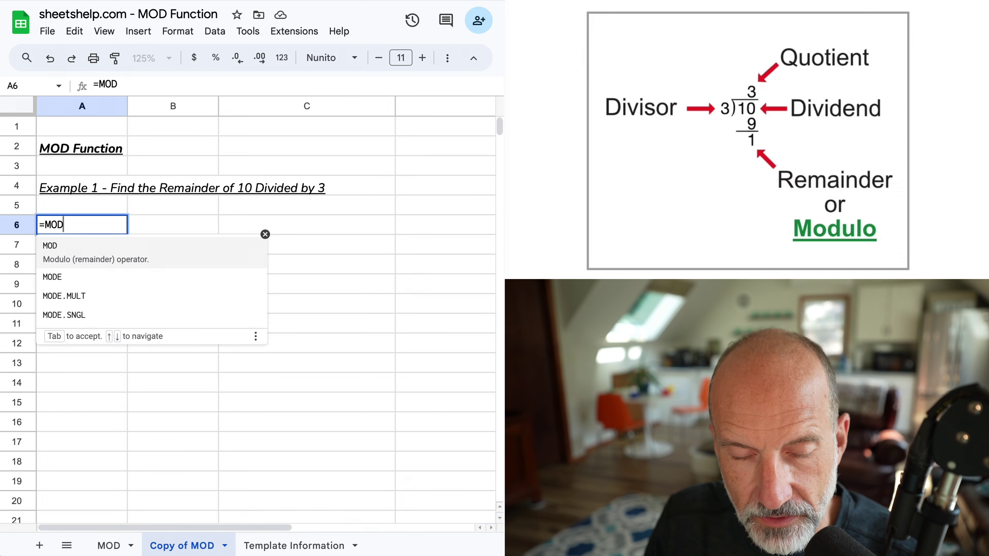
key(Tab)
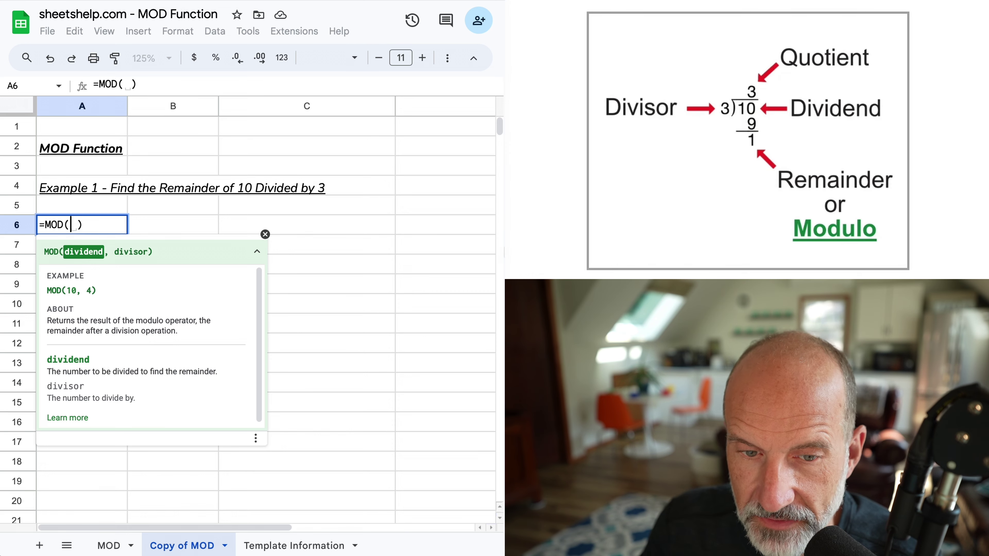
text(10,)
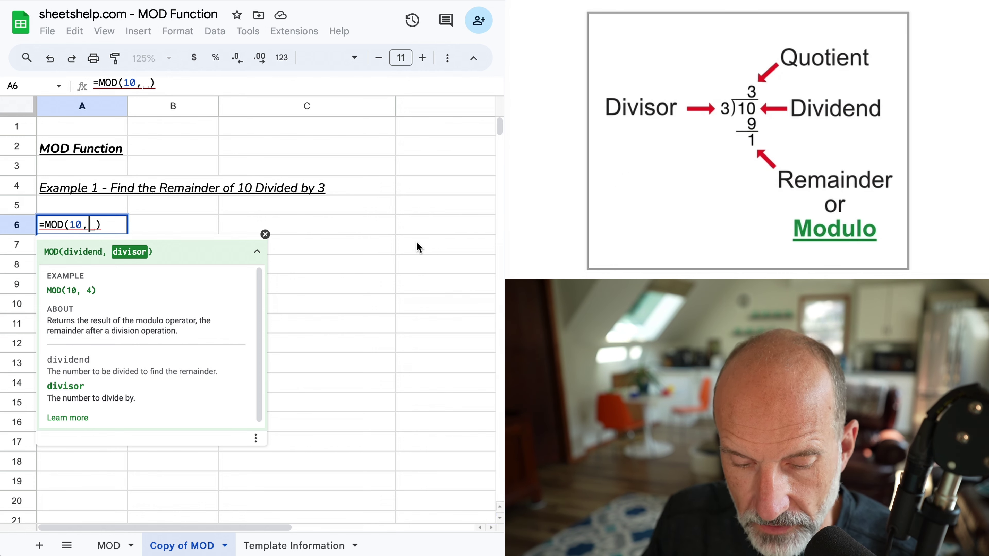
text(3)
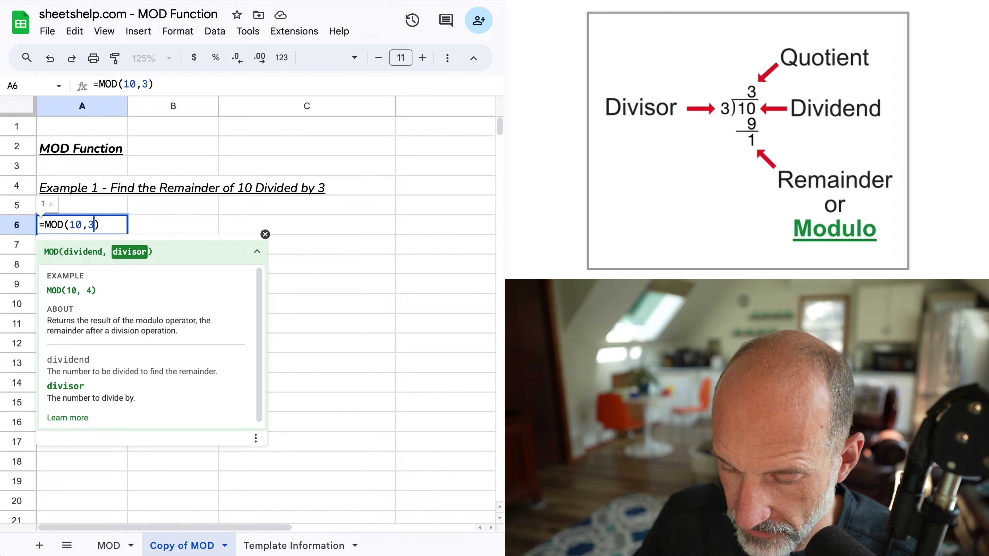
key(Return)
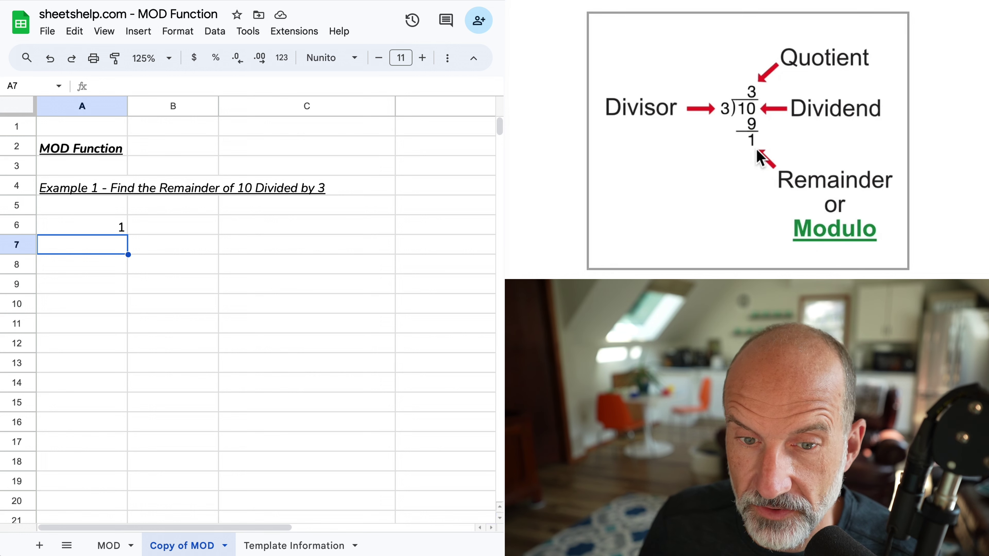
click(66, 227)
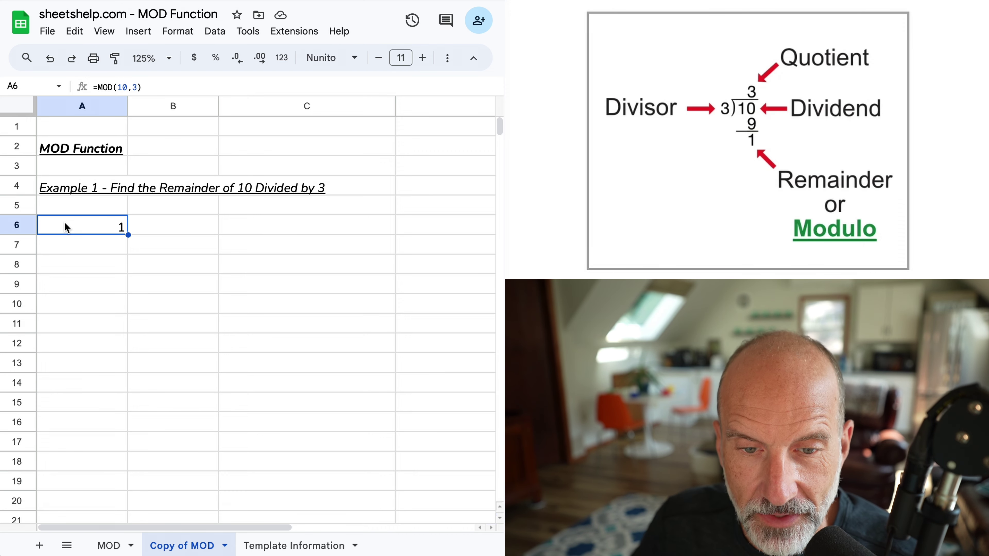
Fill the Dividend column of Example 2 with 4, 5, 6, 20, 22 and 24 in cells A28 to A33.
scroll(66, 228, down, 6)
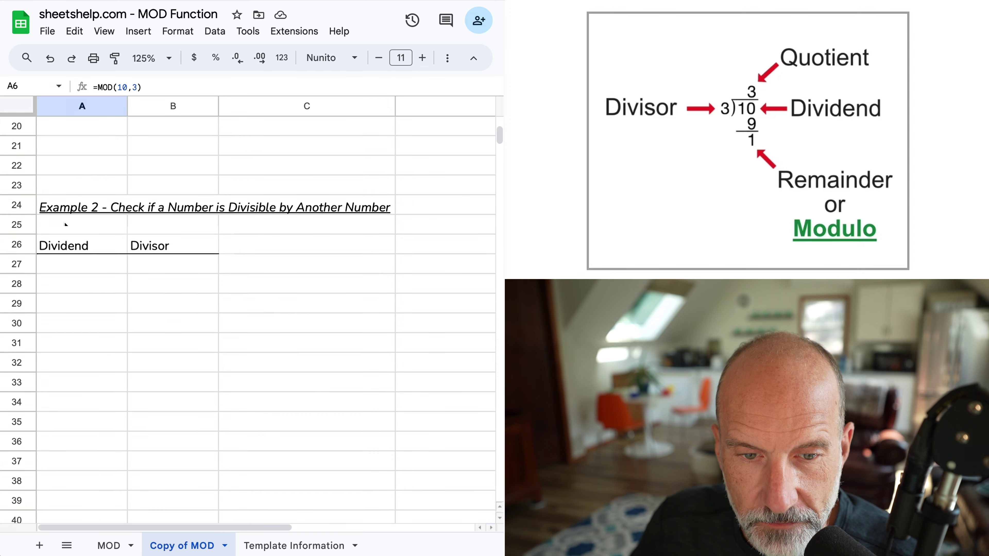
click(97, 272)
key(Return)
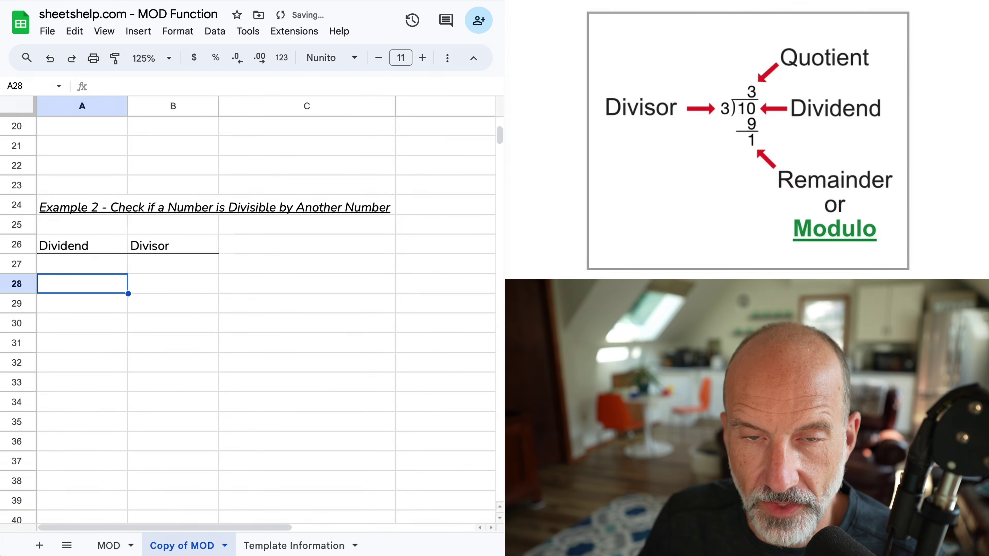
text(4)
key(Return)
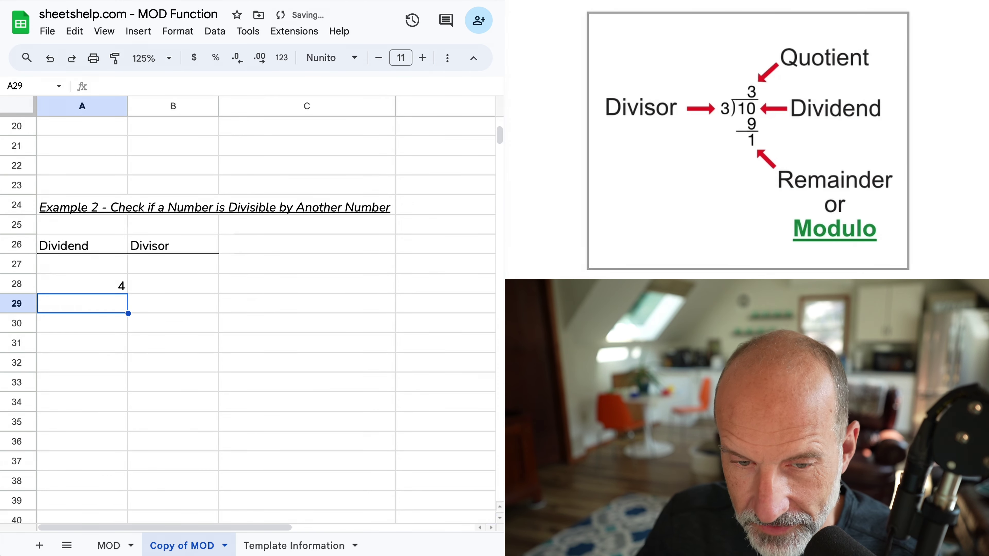
text(5)
key(Return)
text(6)
key(Return)
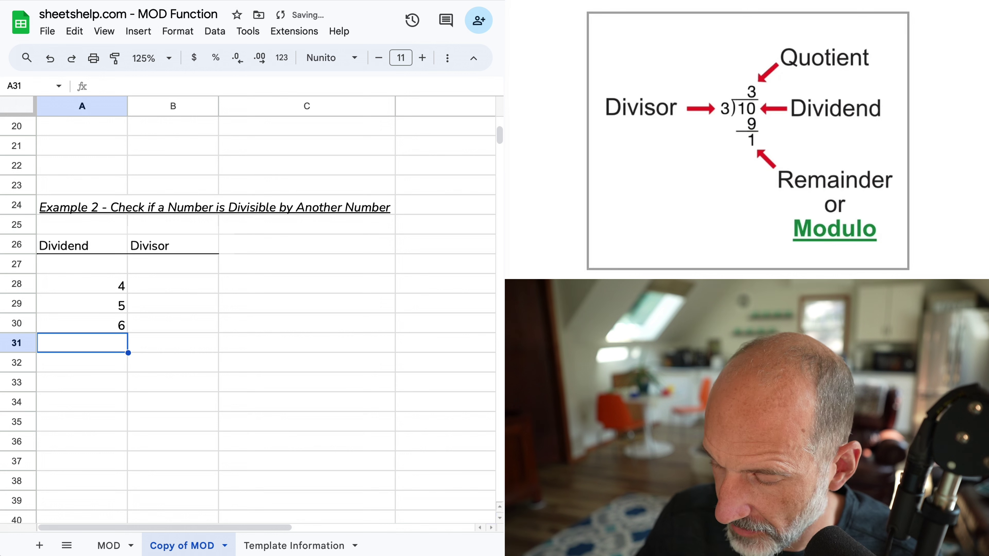
text(20)
key(Return)
text(22)
key(Return)
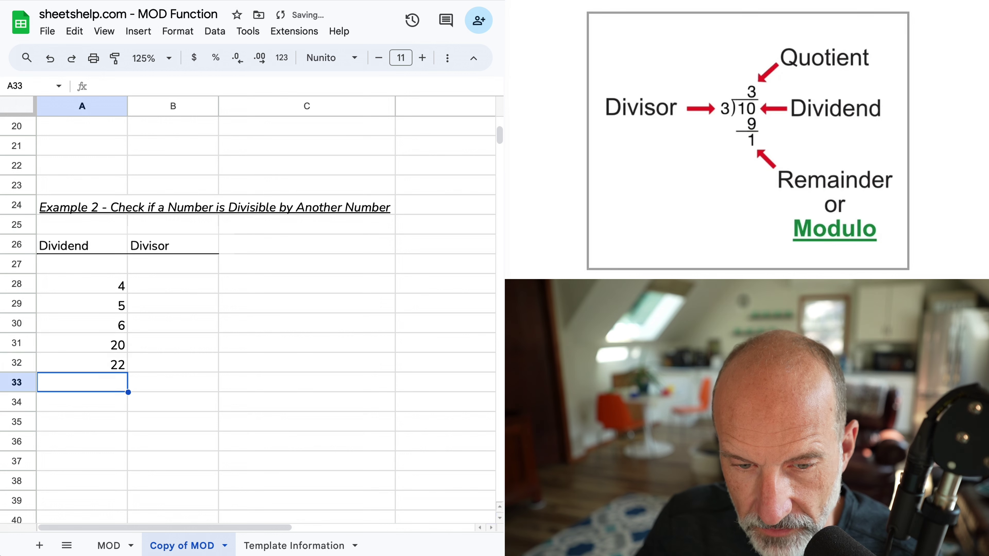
text(24)
key(Return)
Fill the Divisor column of Example 2 with 8, 9, 10, 7, 6 and 5 in cells B28 to B33.
key(Up)
key(Up)
key(Up)
key(Up)
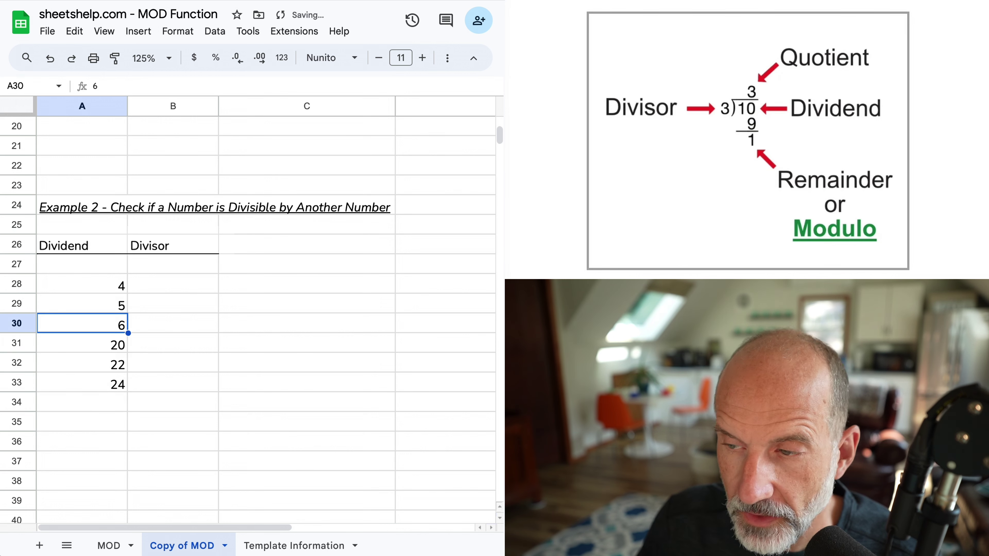
key(Up)
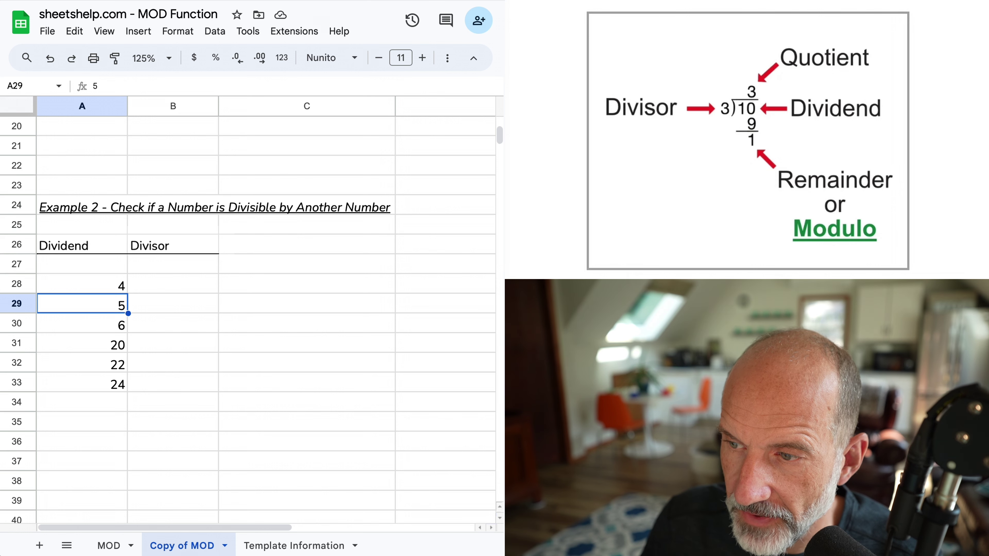
click(82, 283)
click(173, 284)
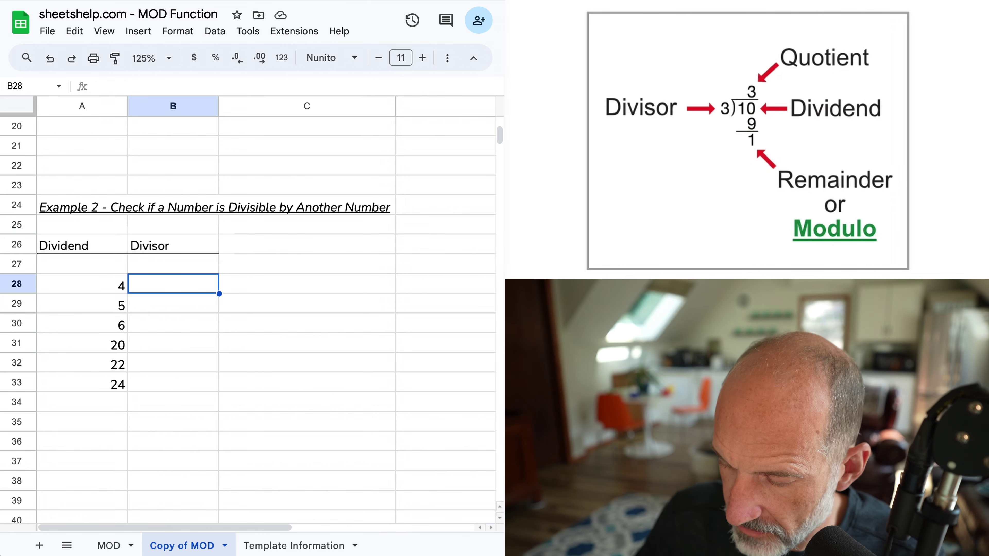
text(8)
key(Return)
text(9)
key(Return)
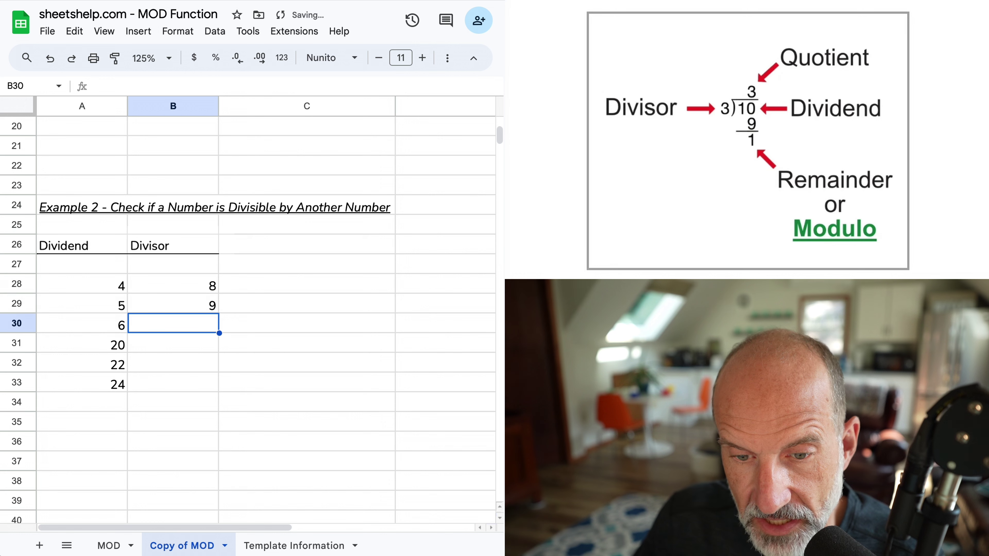
text(10)
key(Return)
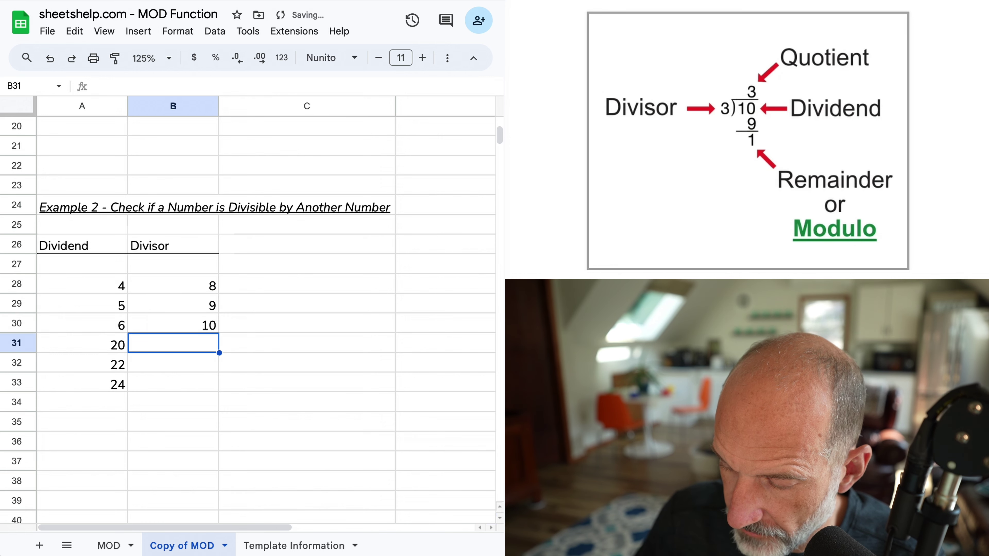
text(7)
key(Return)
text(6)
key(Return)
text(5)
key(Return)
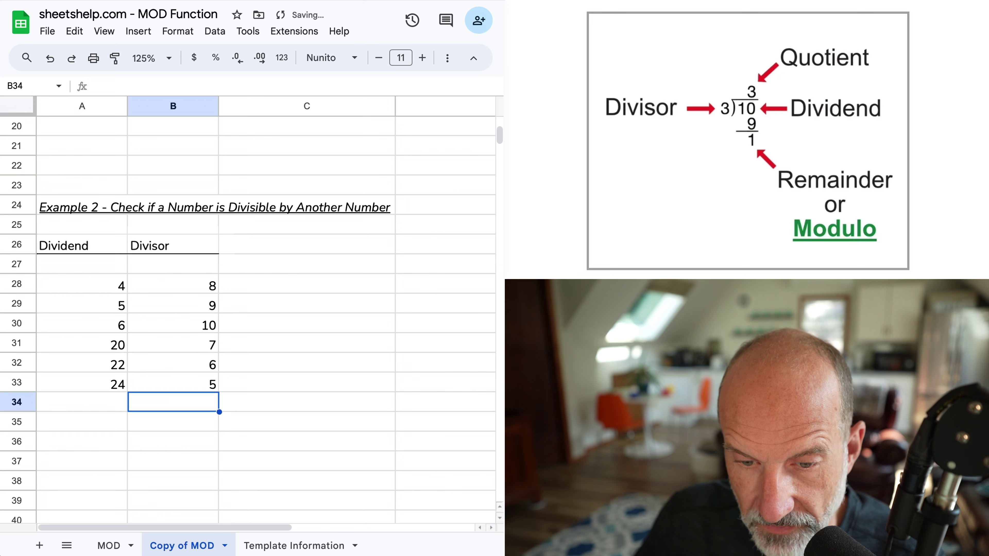
Enter the formula =MOD(A28,B28) in cell C28, beside the first dividend and divisor pair.
key(Up)
key(Up)
key(Up)
key(Up)
key(Up)
key(Up)
key(Right)
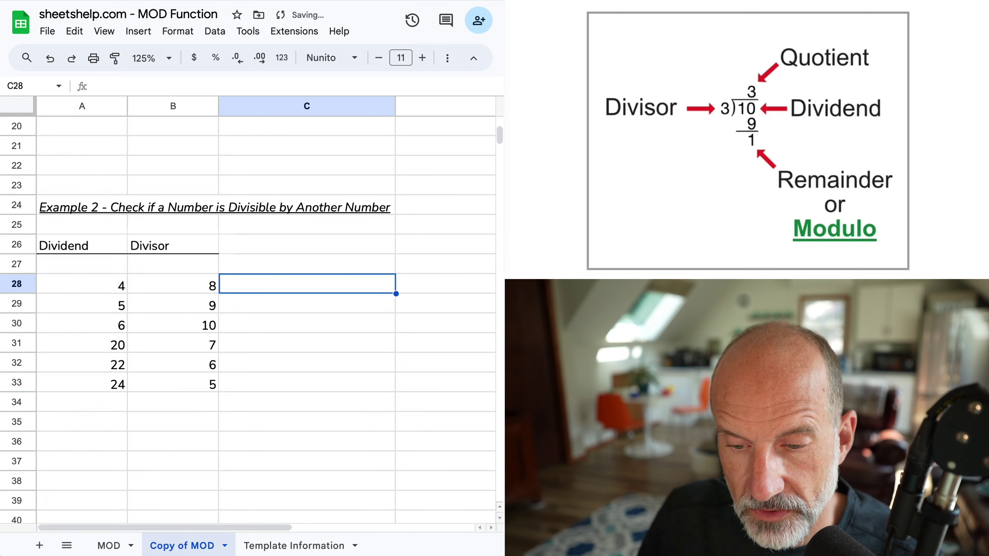
text(=)
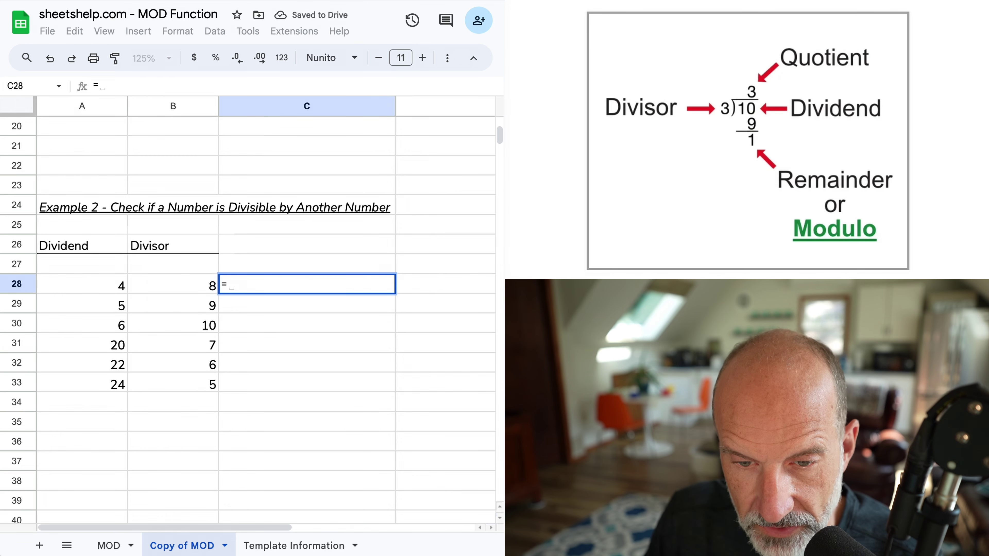
text(MOD()
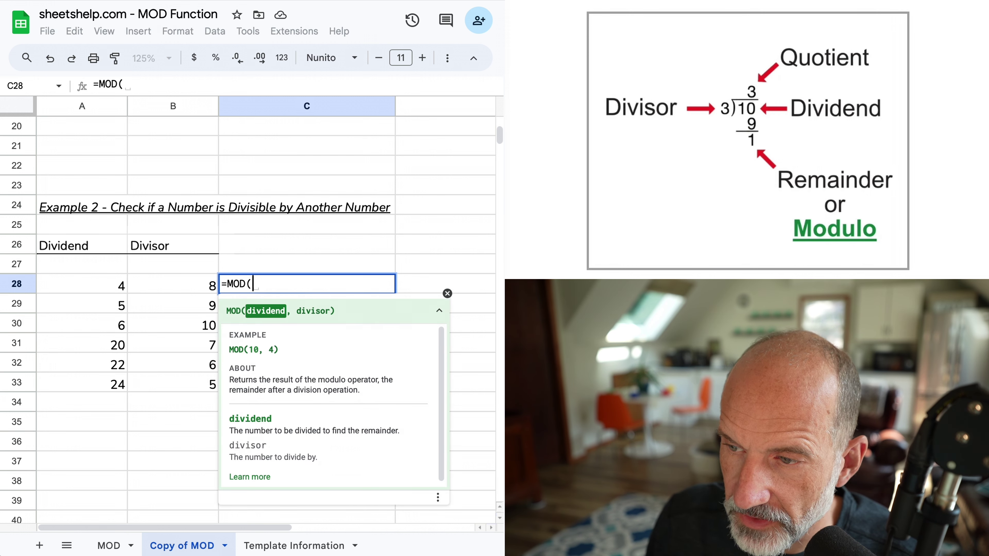
key(Left)
key(Left)
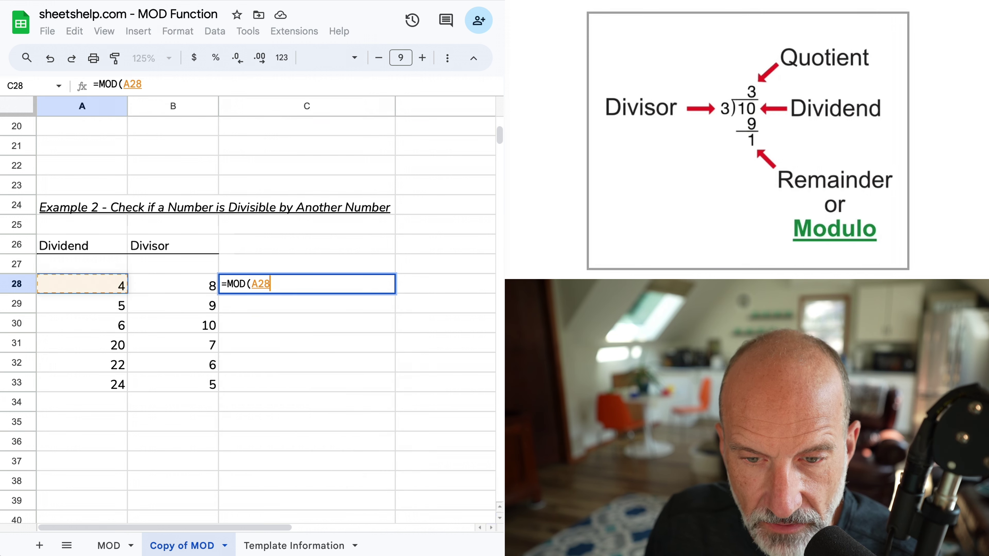
text(,)
key(Left)
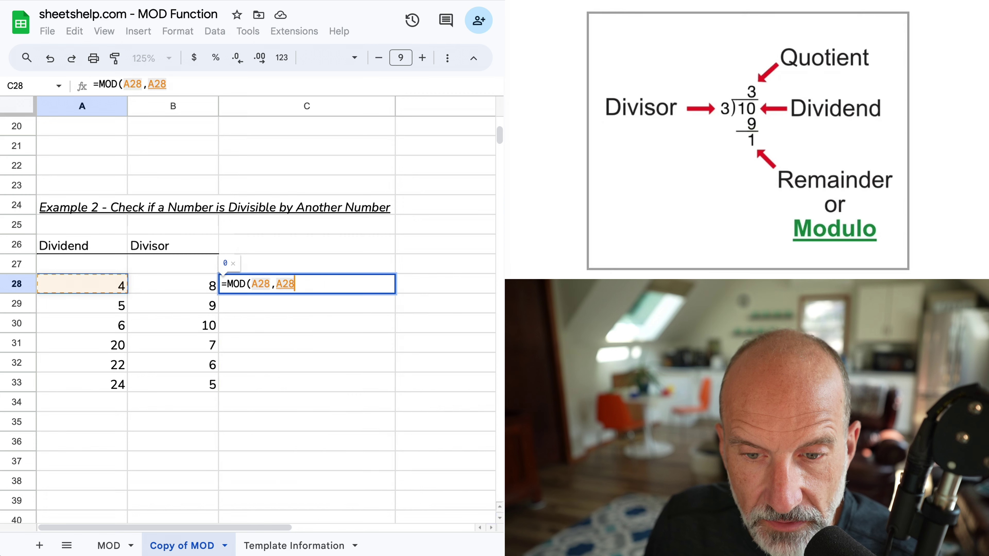
key(Right)
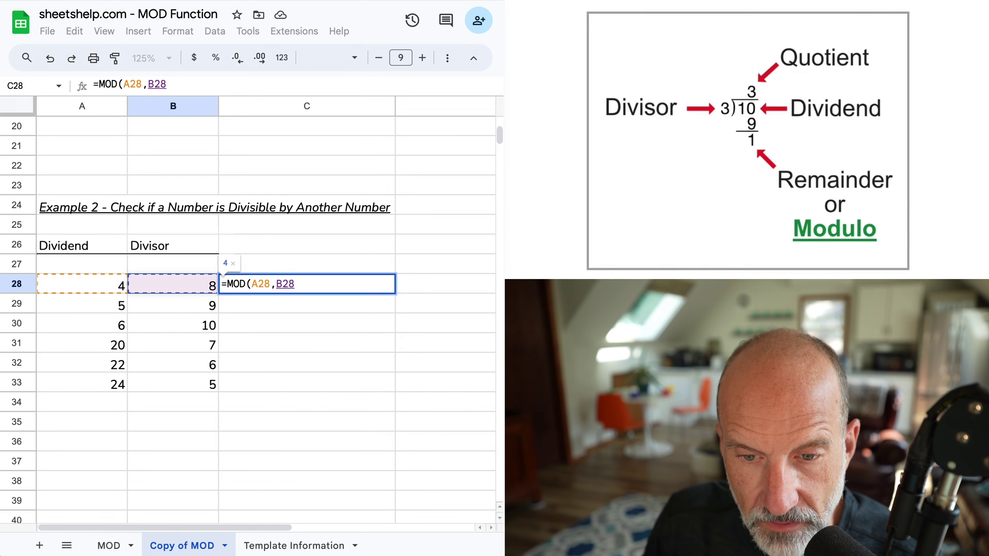
key(Return)
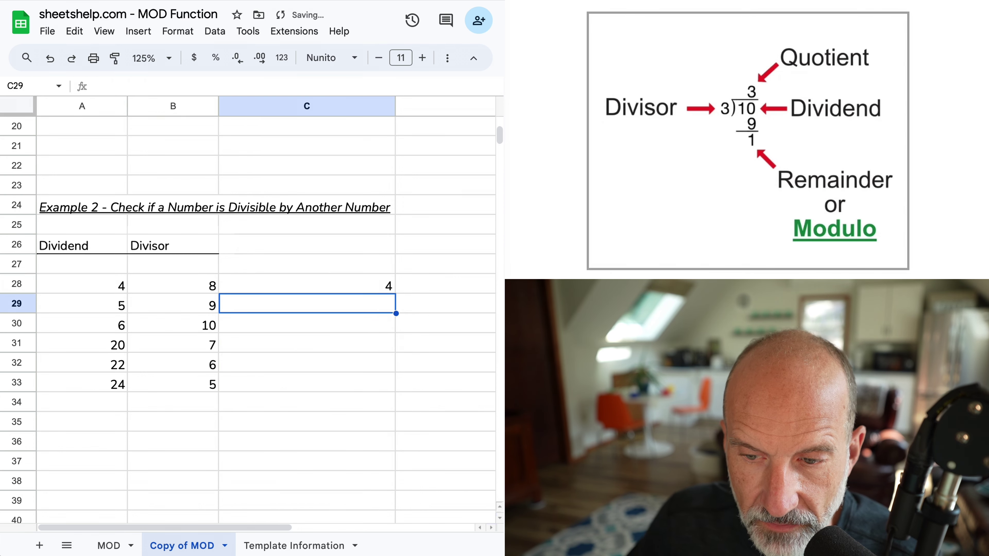
Copy the MOD formula from C28 down through C33.
click(290, 288)
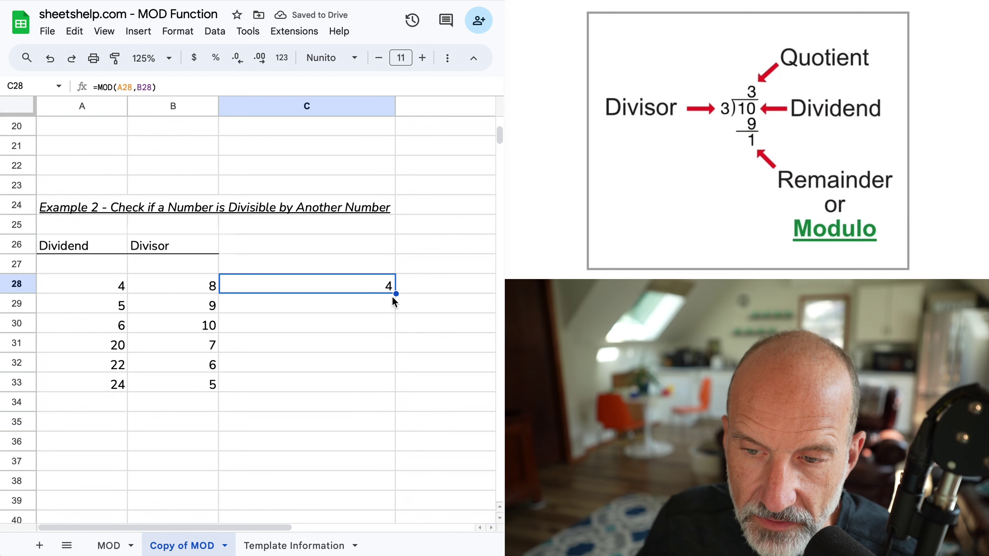
drag(394, 292, 382, 381)
click(375, 345)
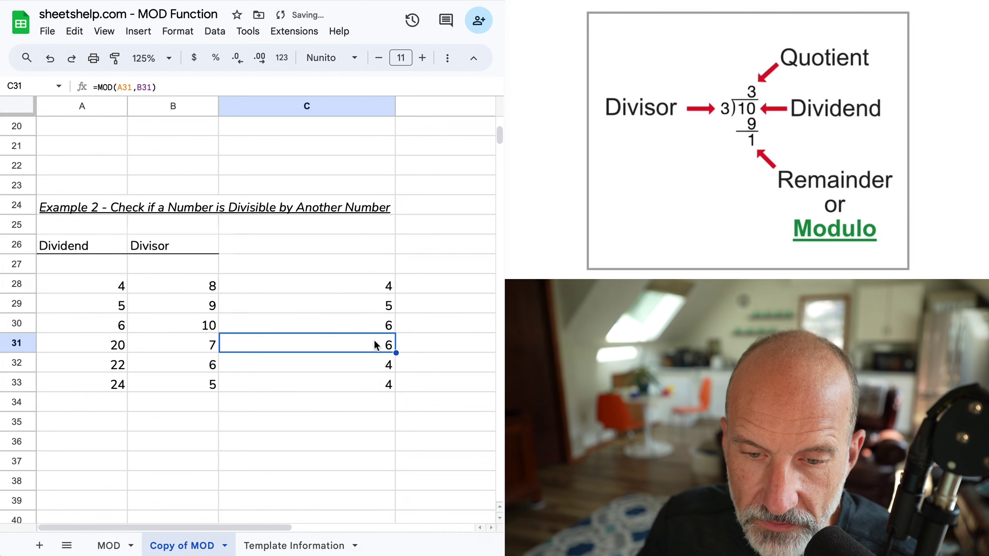
Set the divisor in cell B31 to 10.
click(169, 343)
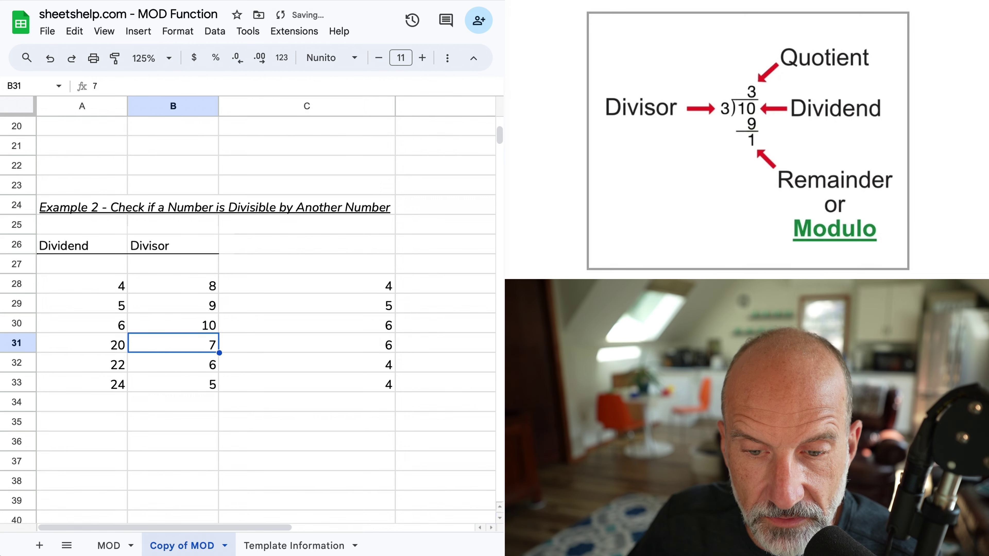
text(10)
key(Return)
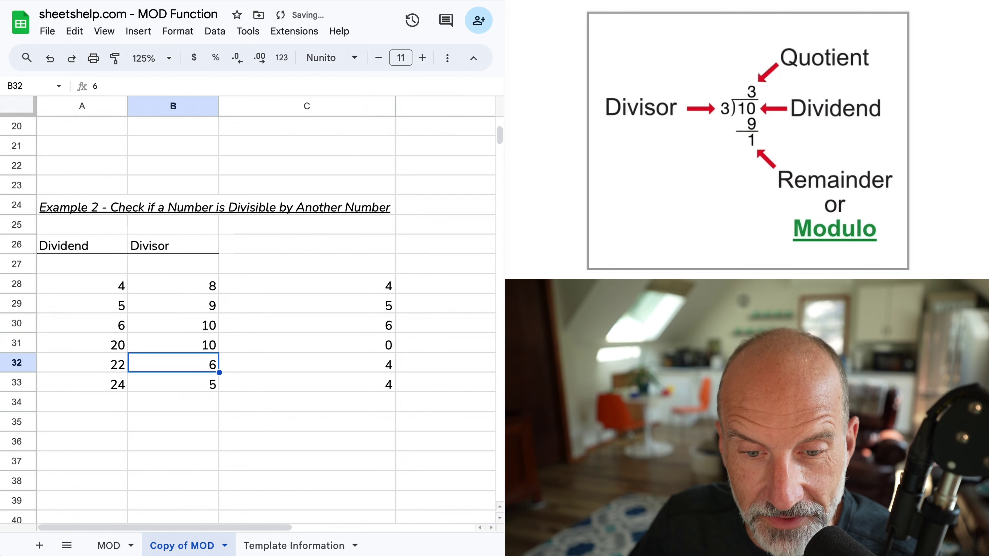
Set the dividend in cell A29 to 18.
key(Up)
key(Up)
key(Up)
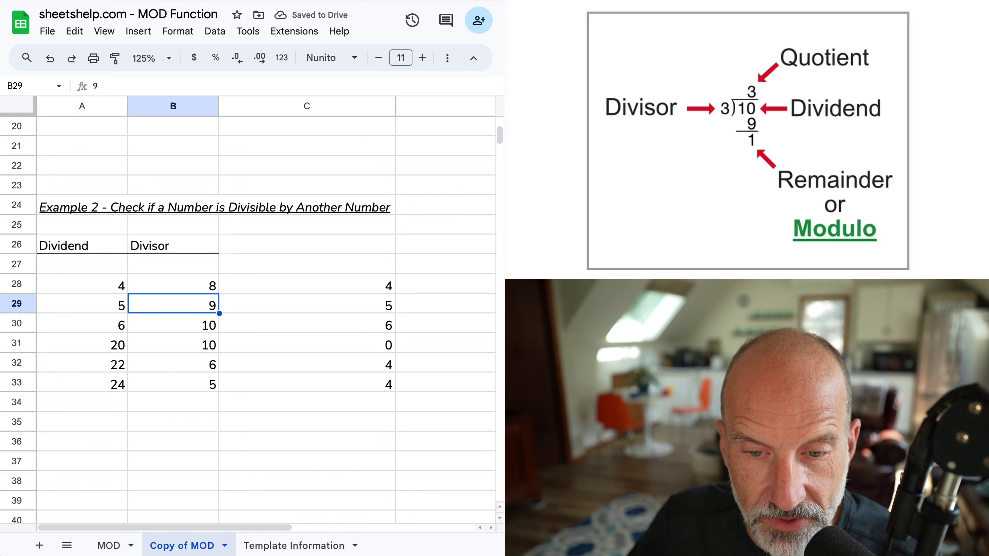
key(Left)
text(18)
key(Return)
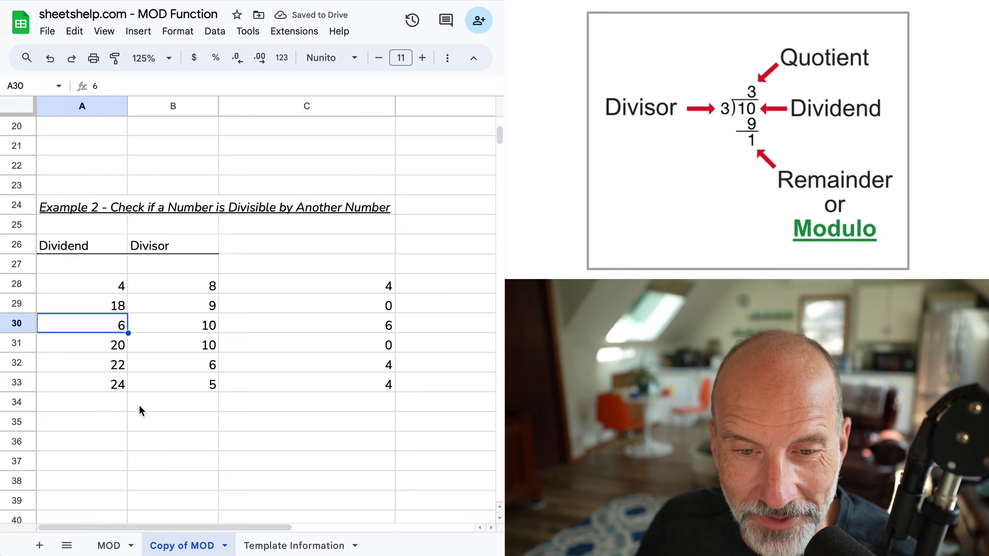
Enter the formula =IF(MOD(A51,2)=0,"Even","Odd") in cell B51, beside the first number of Example 3.
scroll(139, 408, down, 6)
scroll(139, 407, down, 3)
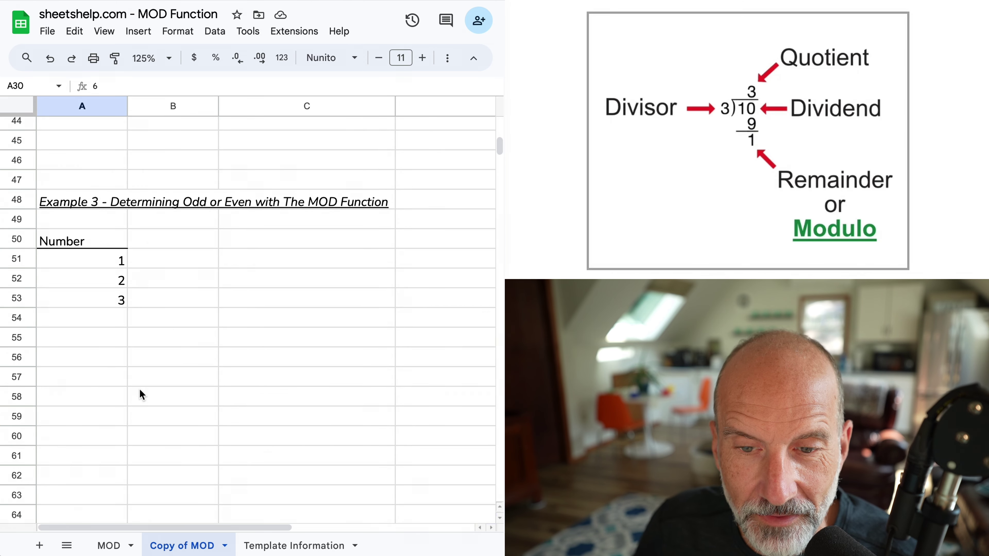
click(196, 261)
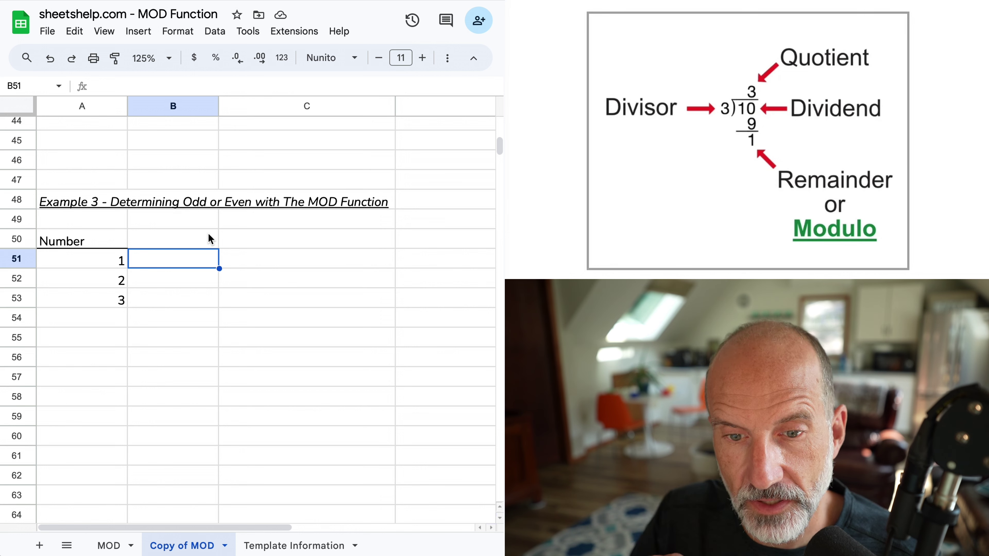
text(=)
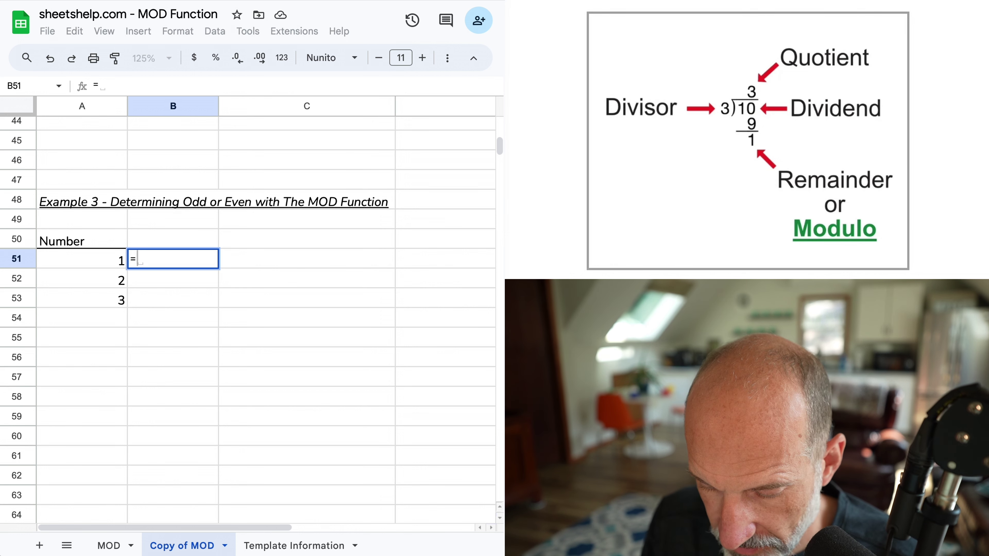
text(IF)
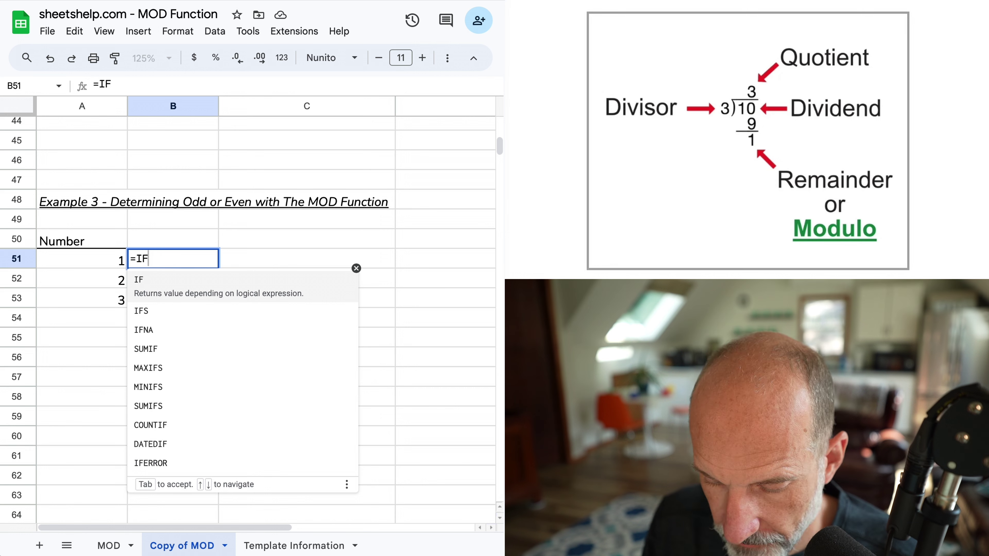
text((MOD)
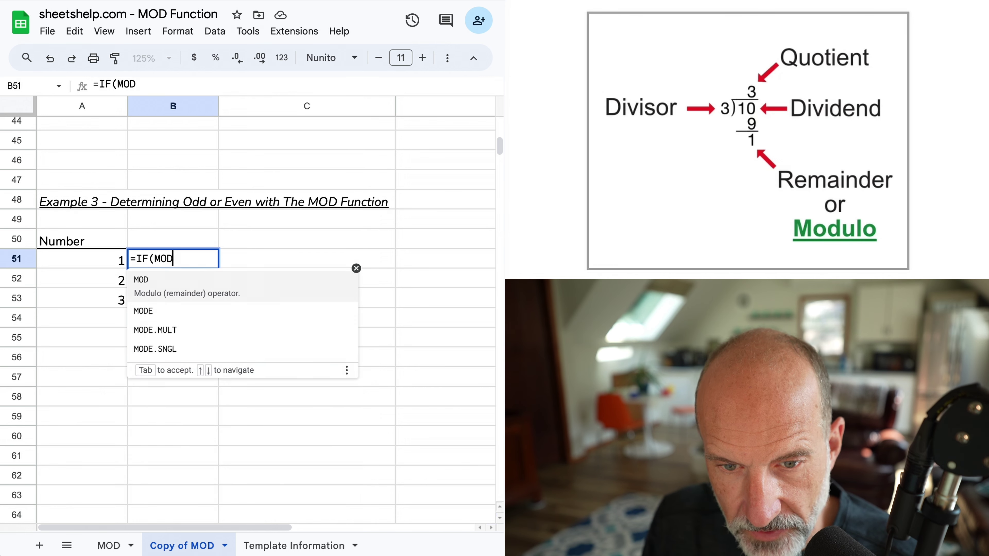
text(()
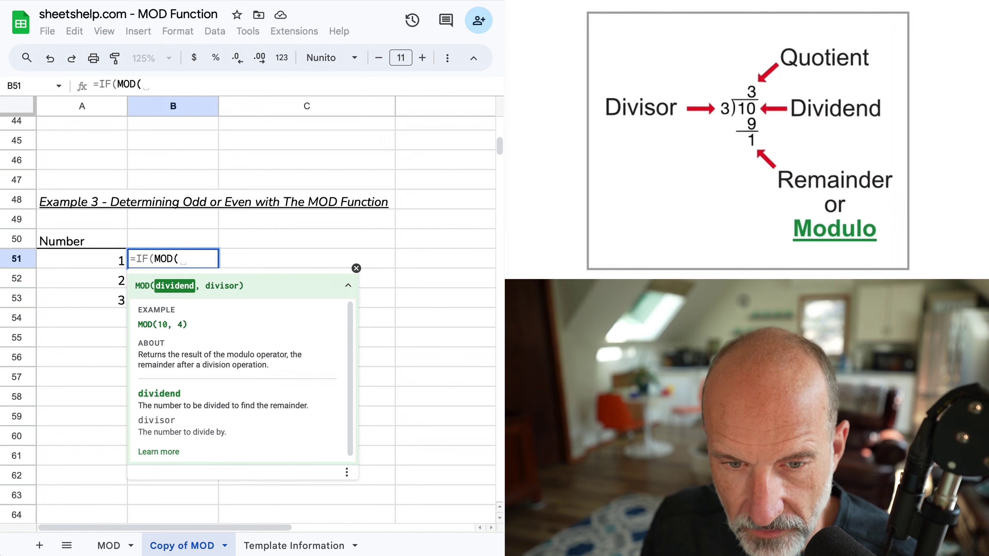
click(93, 261)
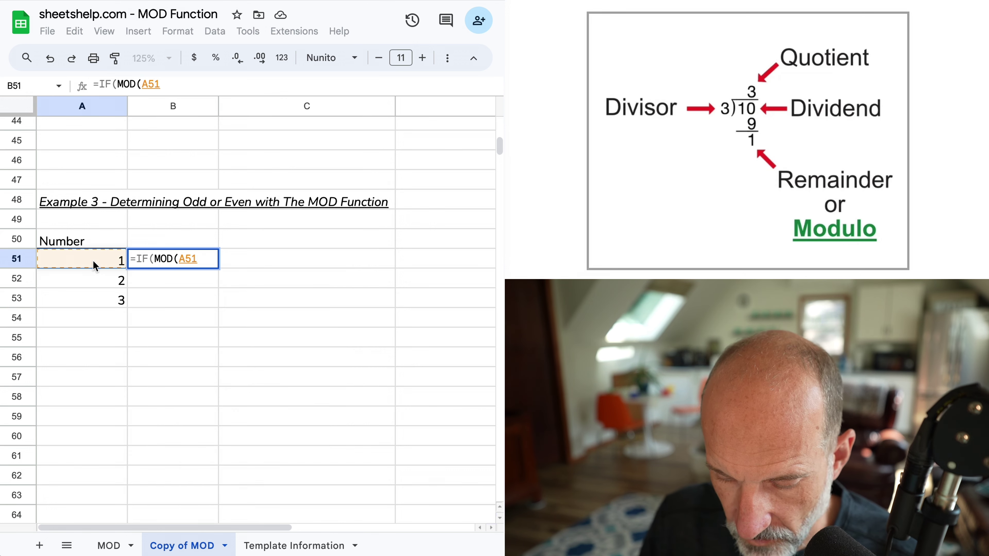
text(, 2))
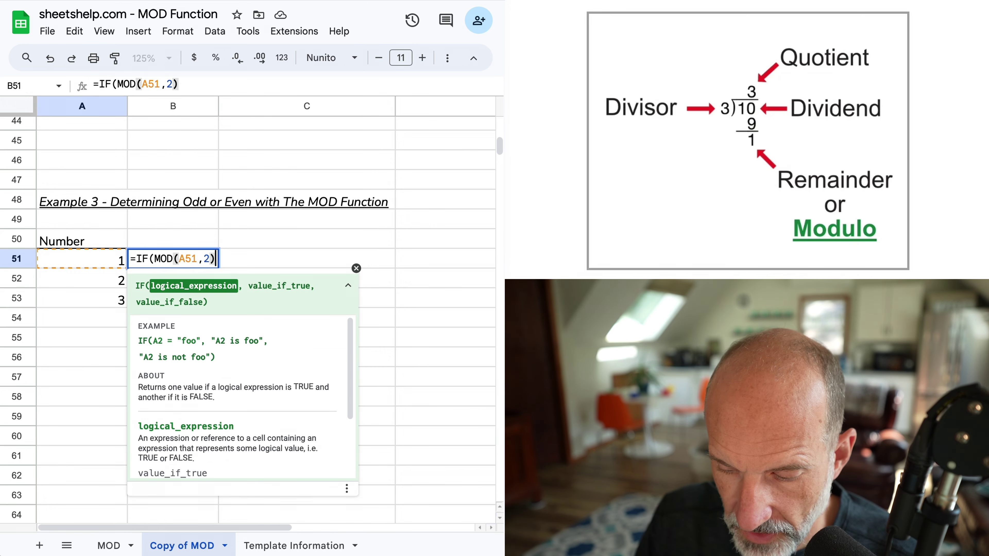
text(=)
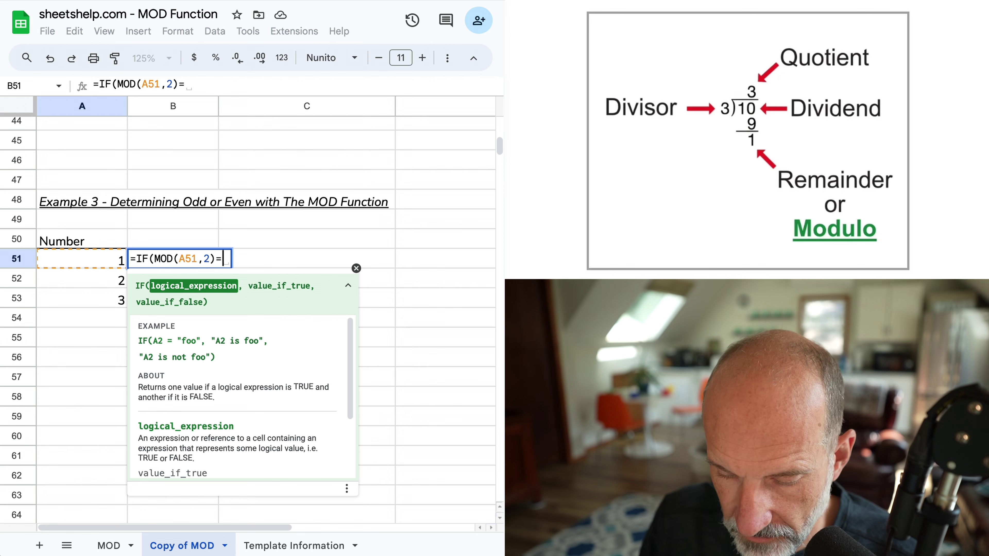
text(0,"Ev)
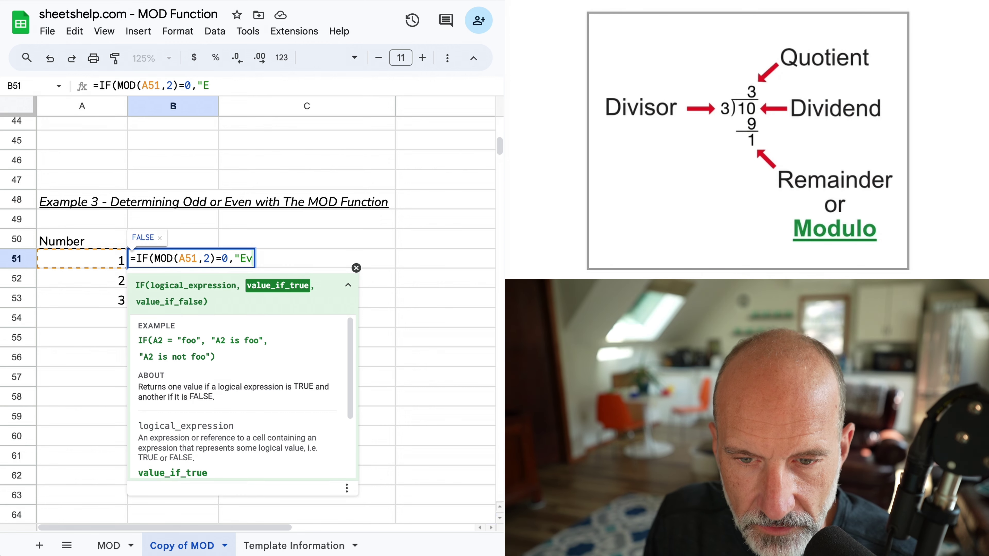
text(en")
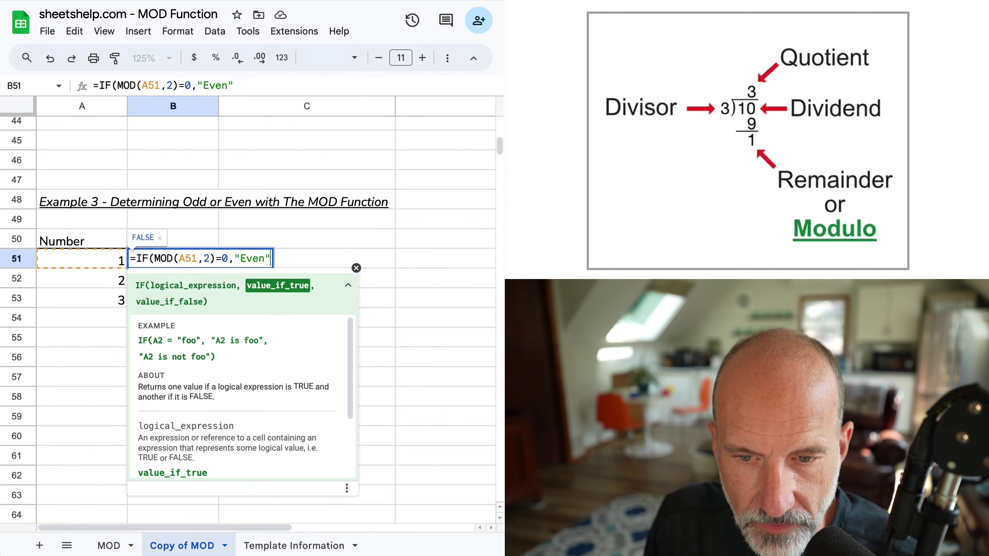
text(,)
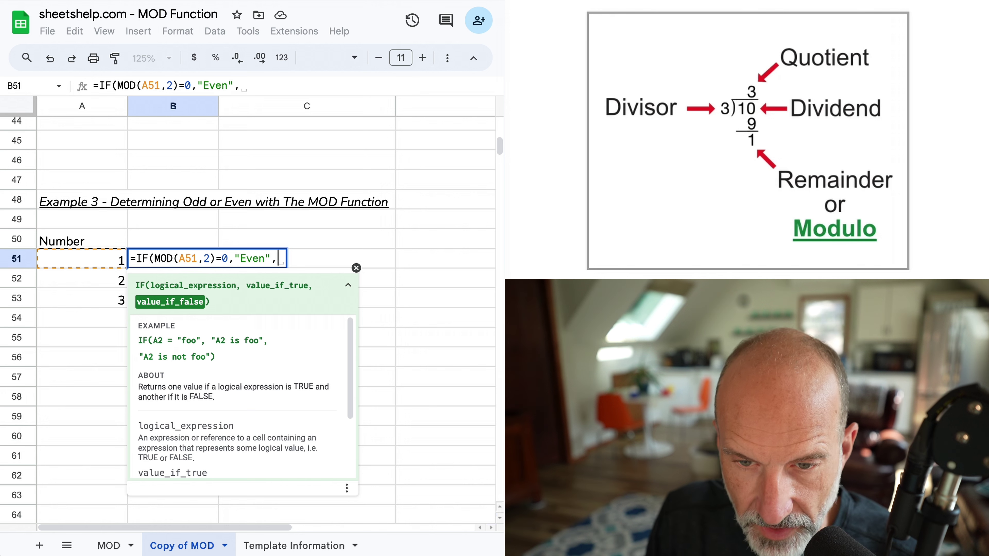
text(")
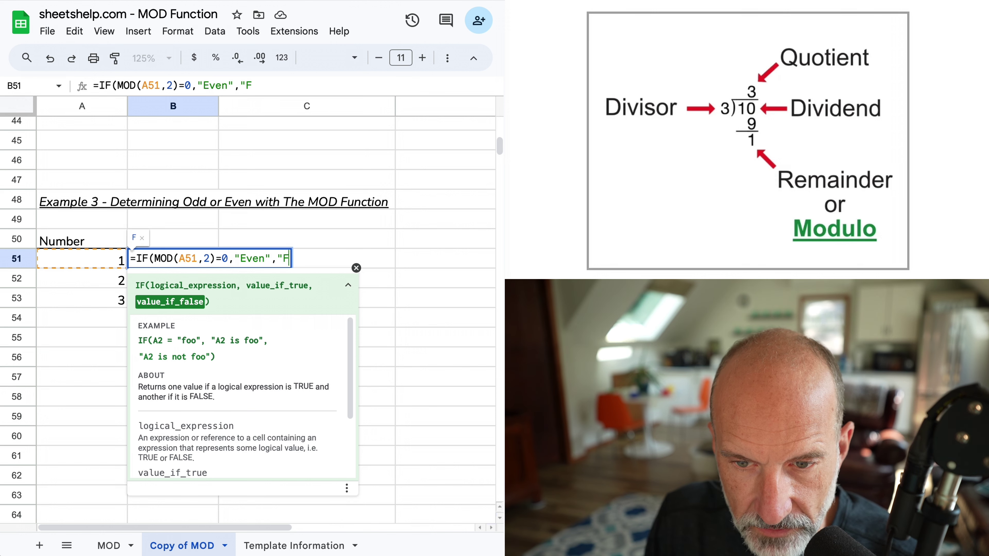
text(Odd"))
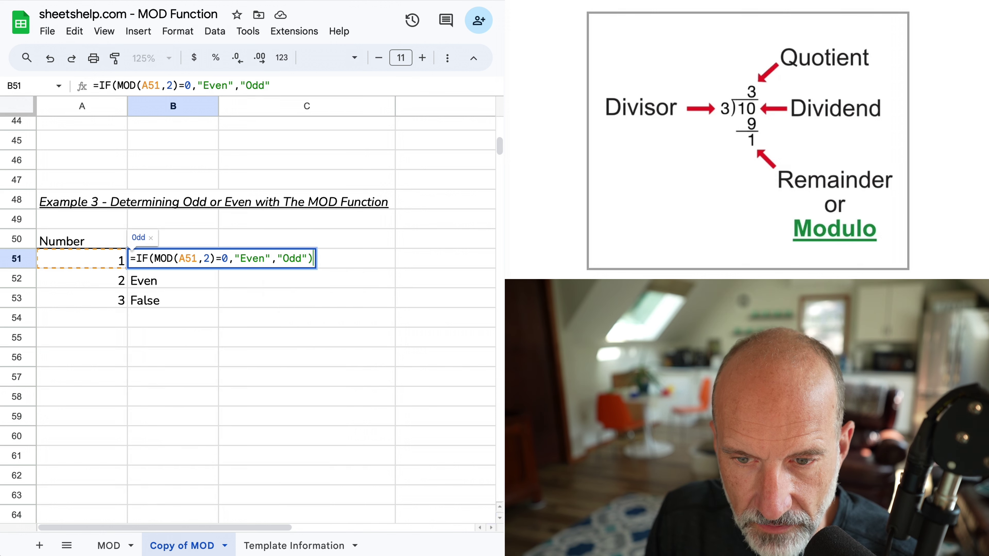
key(Return)
Clear B52:B53, copy the odd/even formula from B51 down through B53, and check it against the numbers in column A.
drag(199, 274, 203, 300)
key(Delete)
click(173, 259)
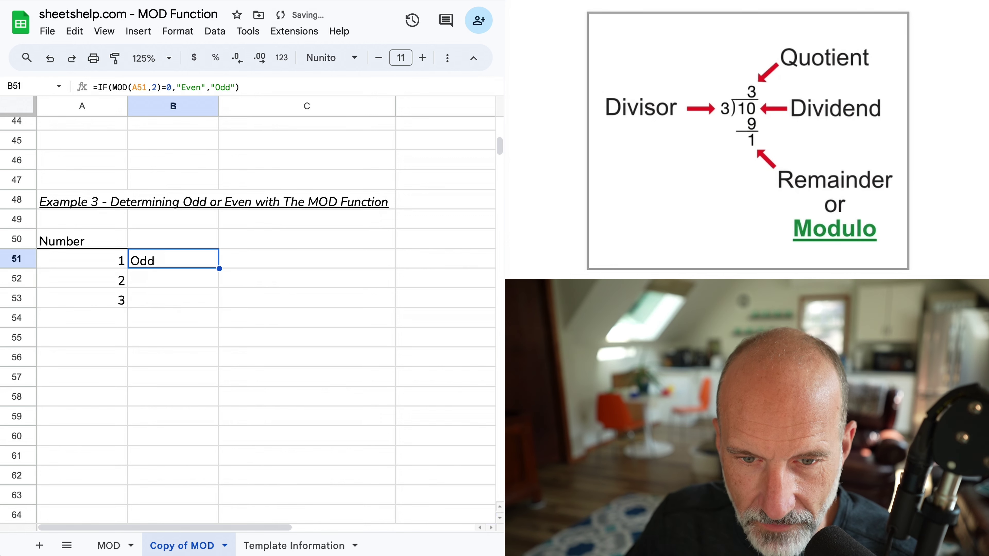
double_click(210, 262)
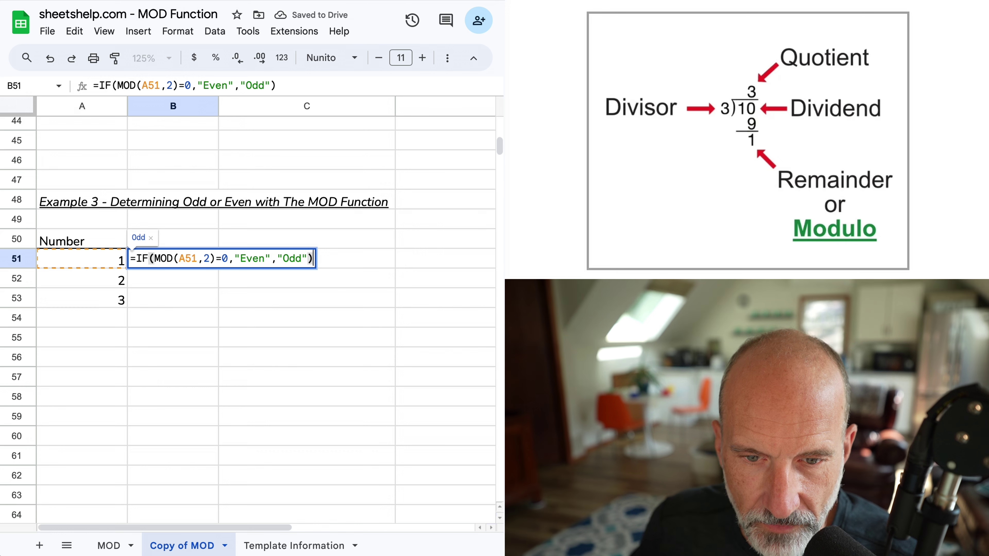
key(Return)
click(217, 262)
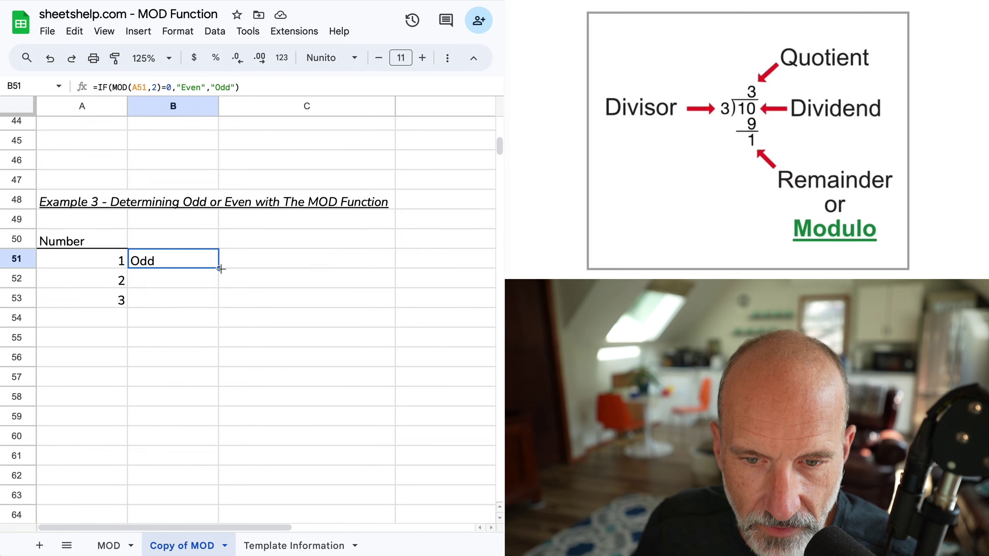
drag(220, 269, 219, 306)
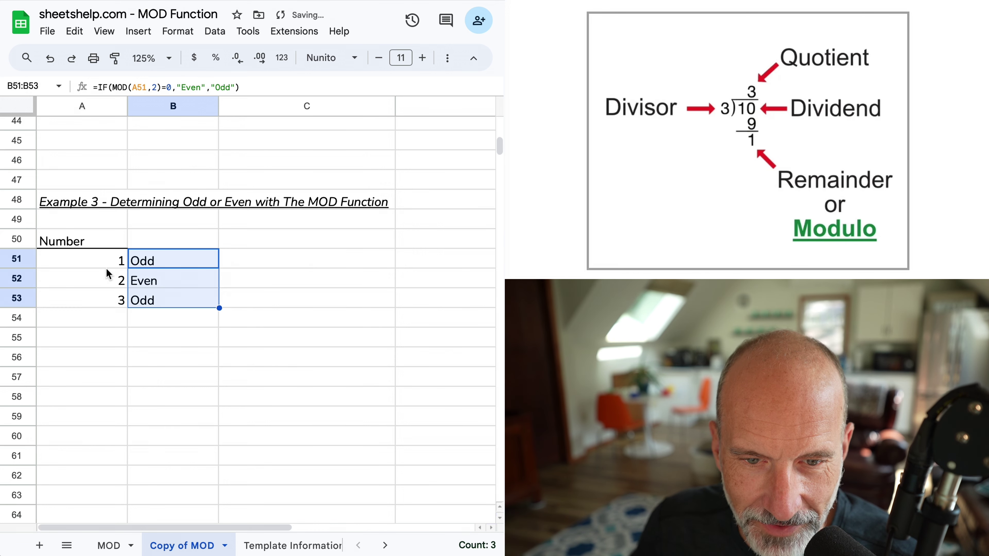
click(101, 259)
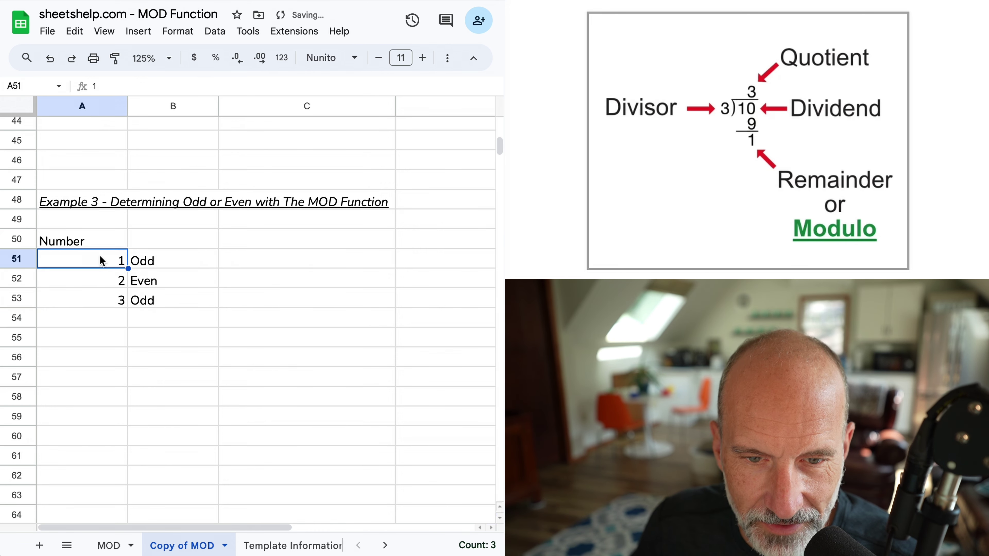
click(100, 279)
click(102, 306)
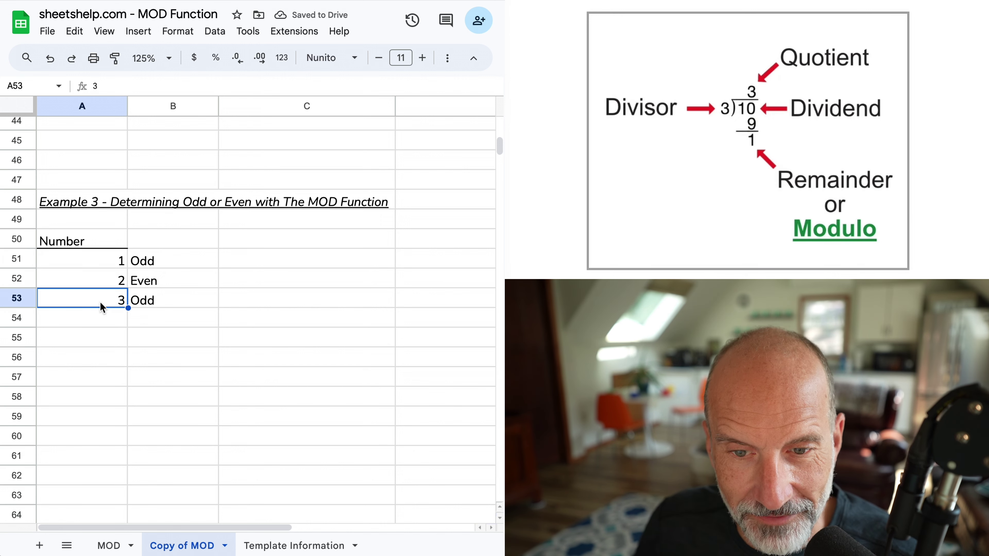
Examine the Formula Output formulas in C76:C79 of Example 4 and compare how they treat odd and even rows.
click(160, 391)
scroll(160, 389, down, 5)
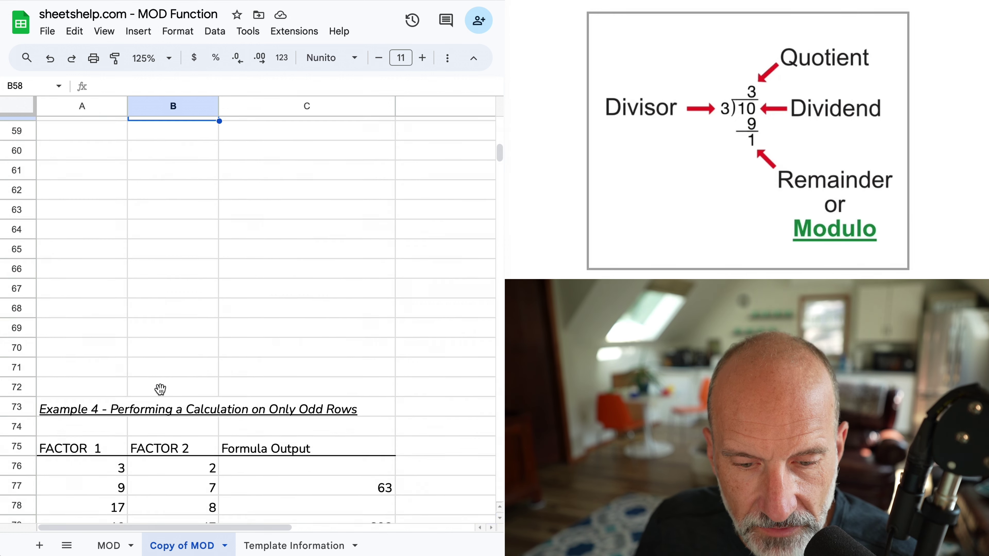
scroll(160, 390, down, 3)
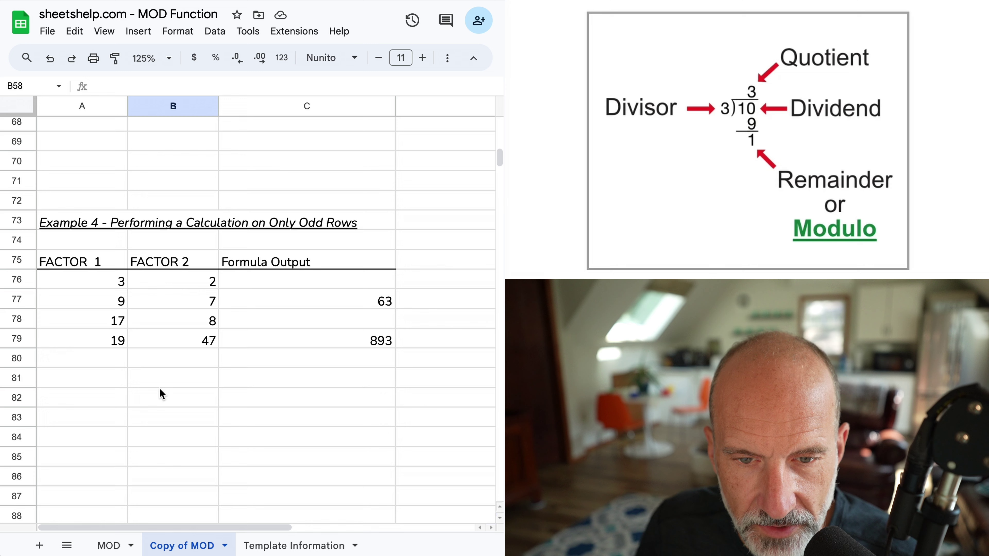
click(182, 288)
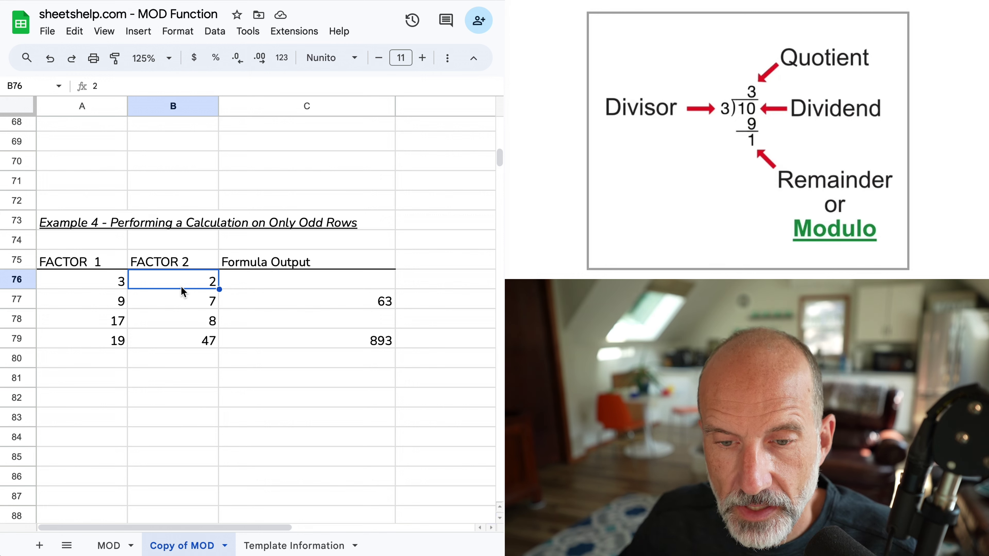
click(263, 288)
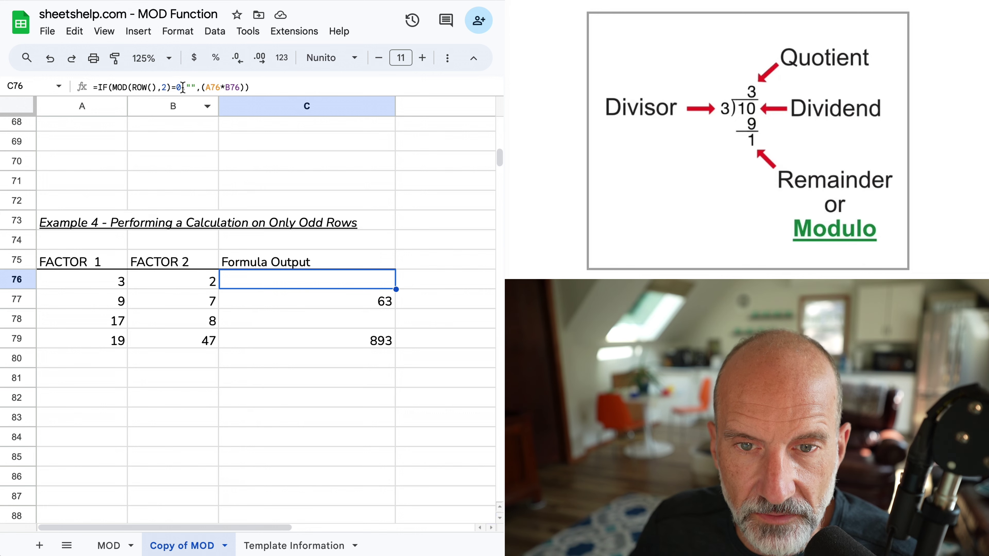
double_click(328, 283)
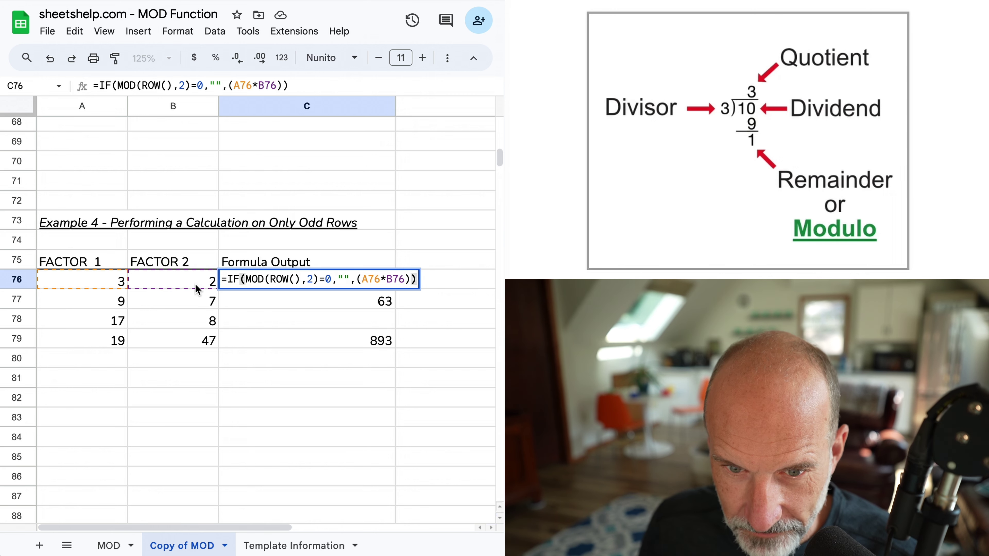
key(Return)
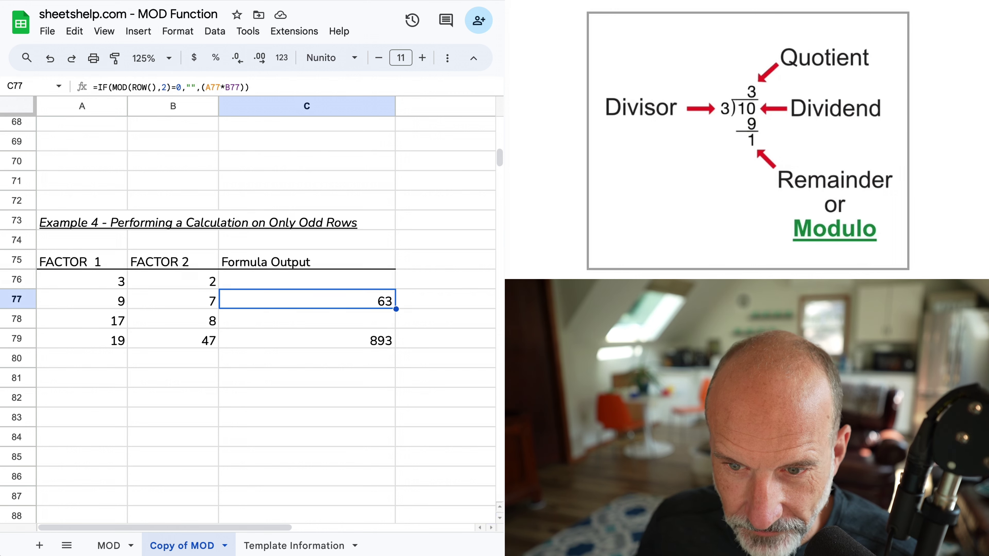
click(257, 279)
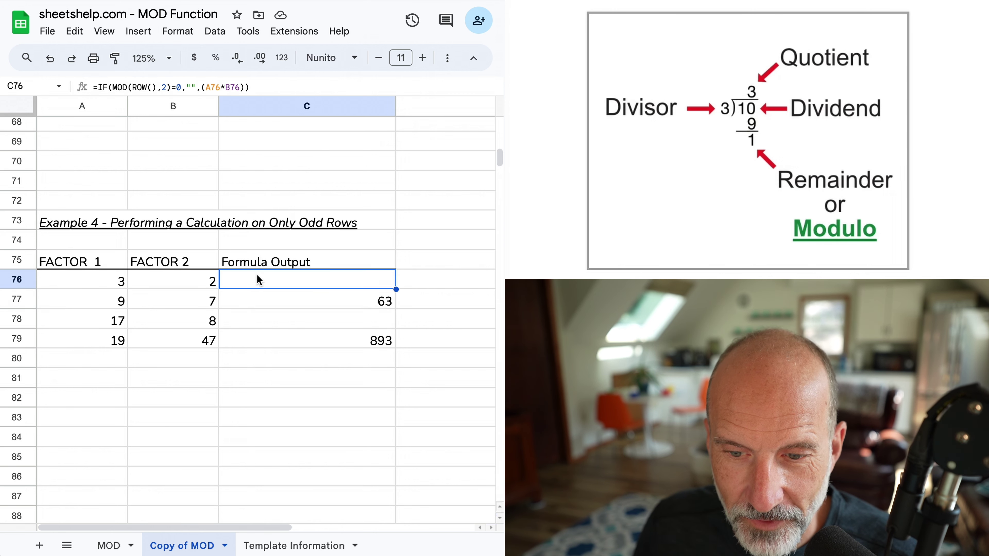
click(268, 310)
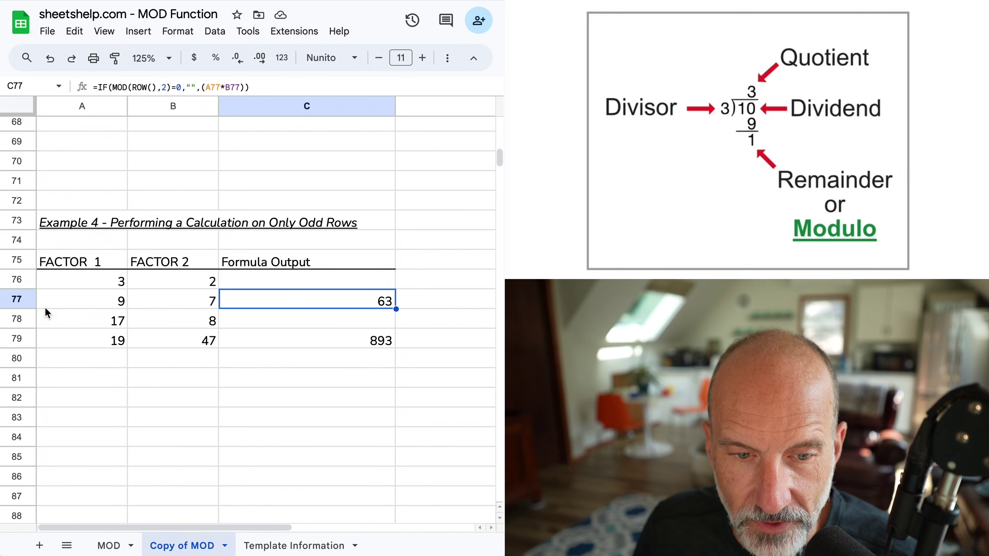
click(287, 336)
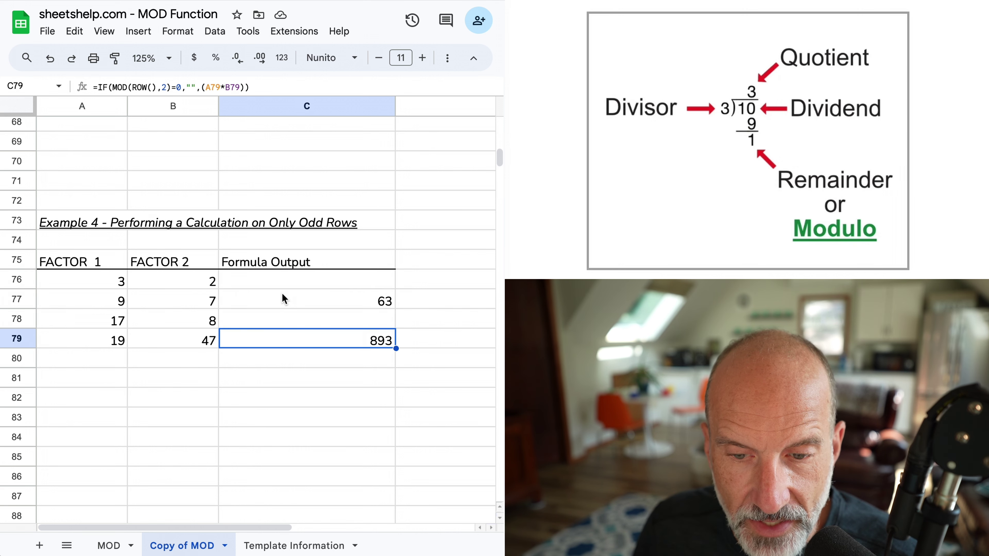
click(283, 285)
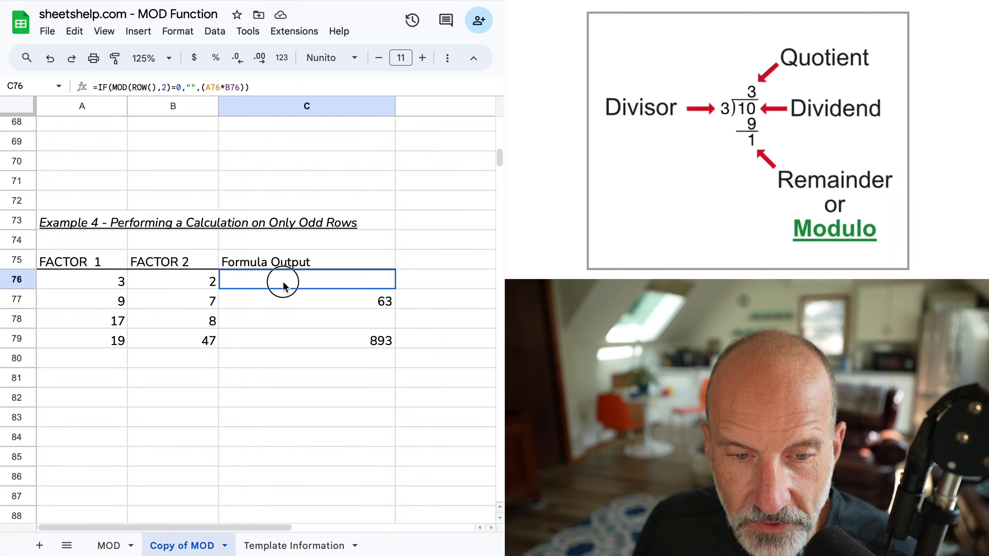
click(279, 318)
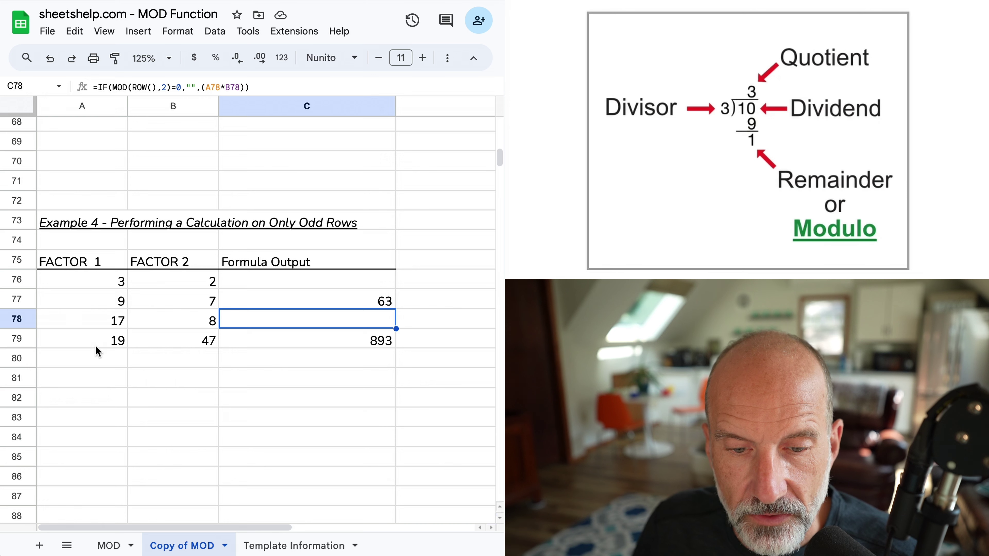
click(101, 364)
click(157, 361)
click(236, 360)
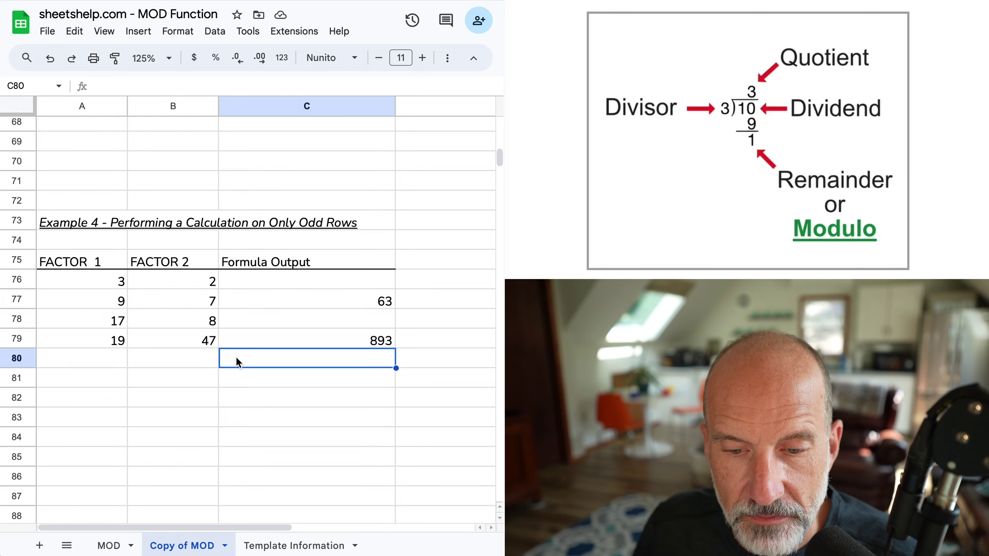
click(110, 386)
click(137, 386)
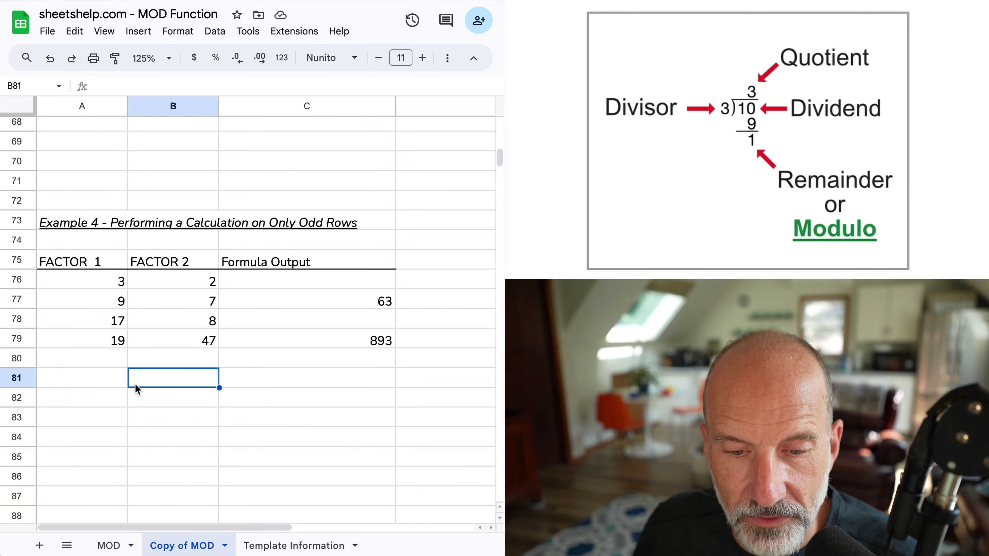
click(119, 398)
click(149, 396)
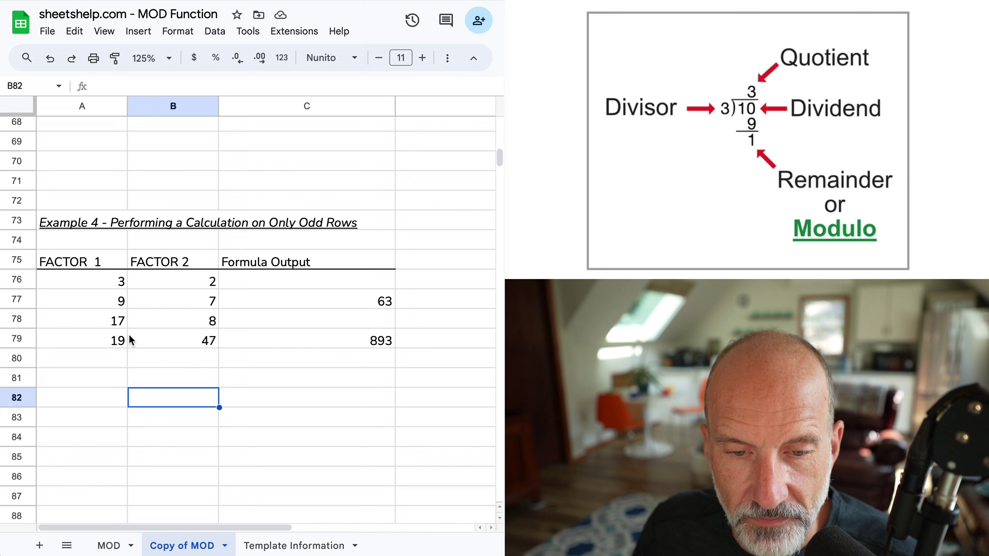
click(104, 277)
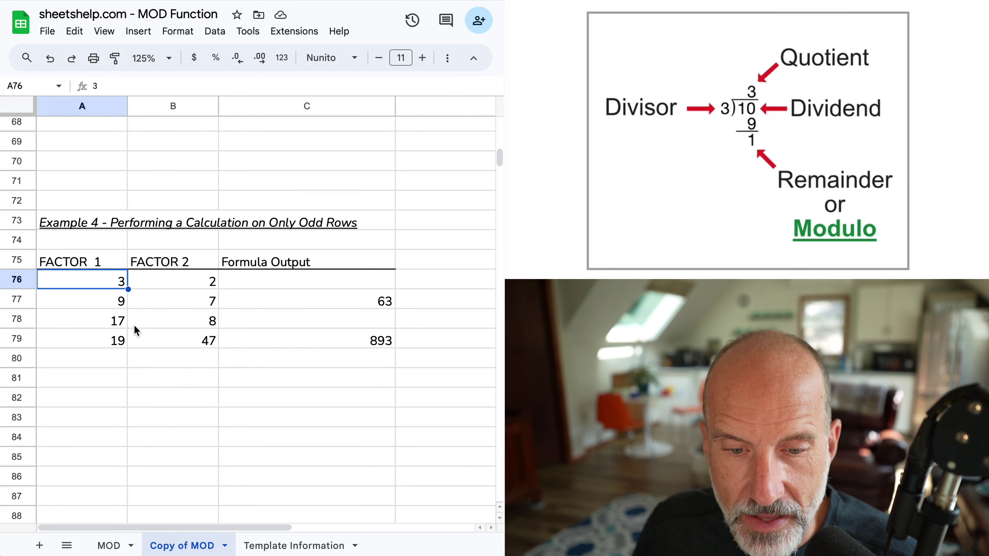
click(99, 361)
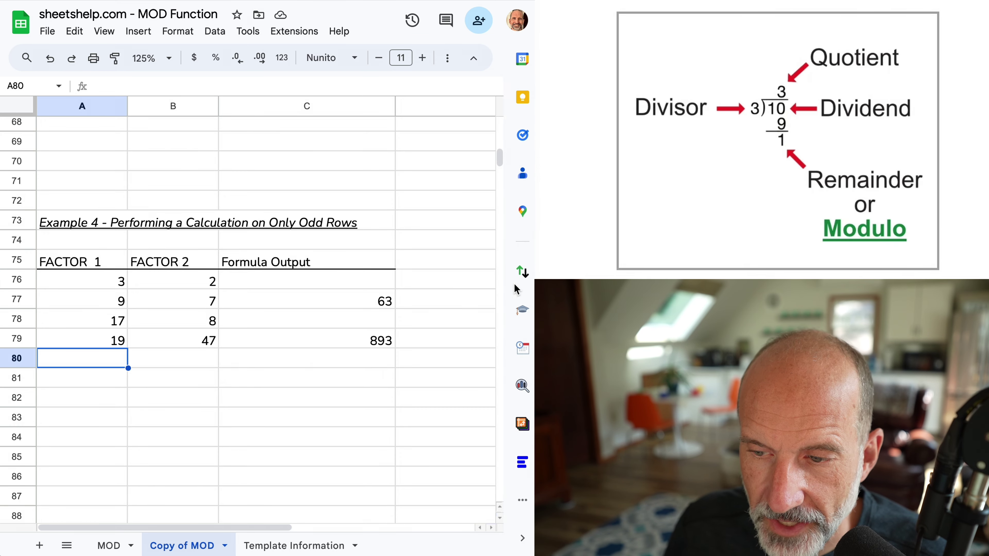
Open the StaySorted add-on beside the sheet.
click(523, 271)
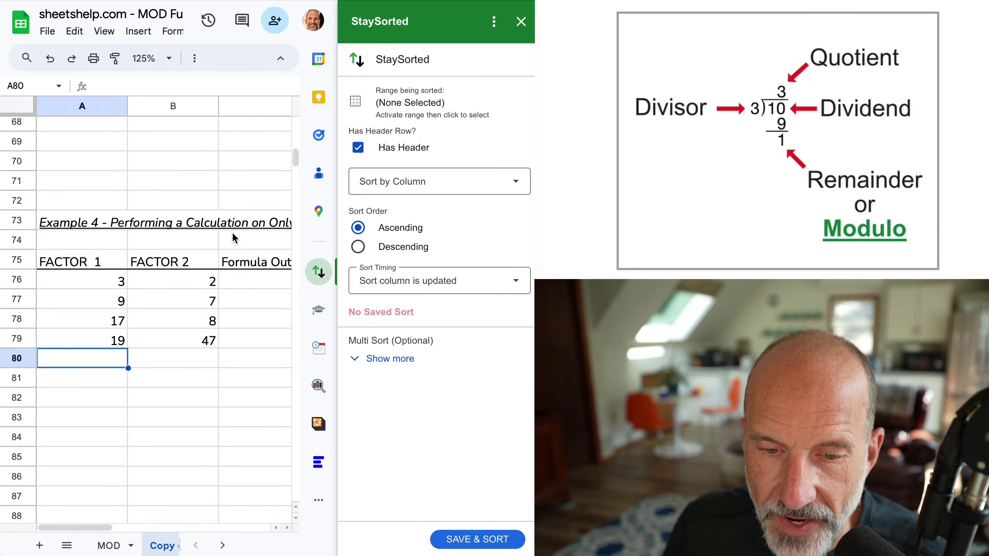